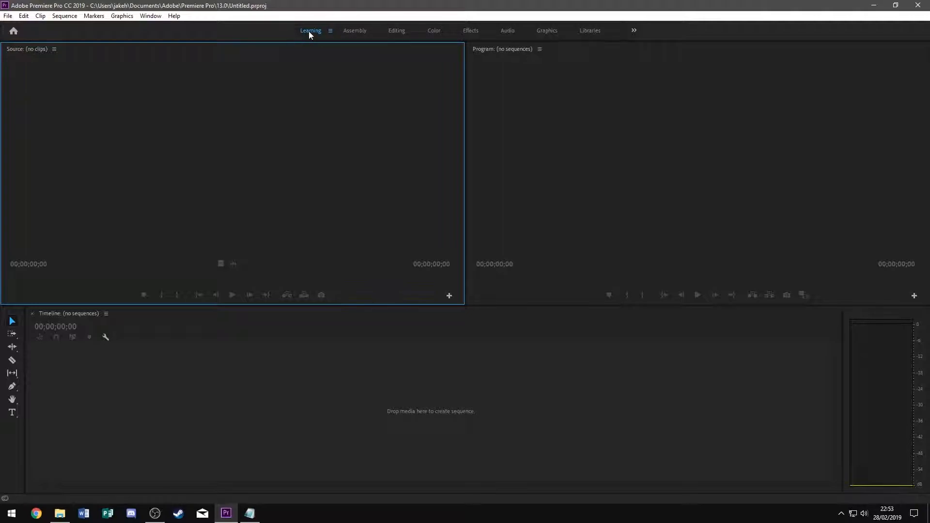
Look through the Assembly, Editing, Color, Audio, Graphics and Libraries workspaces and the list of available panels.
click(350, 31)
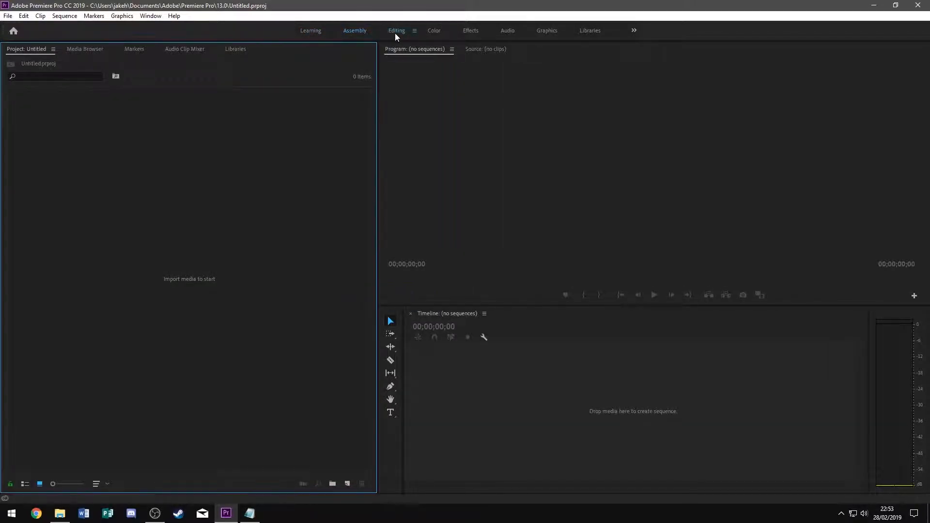
click(395, 31)
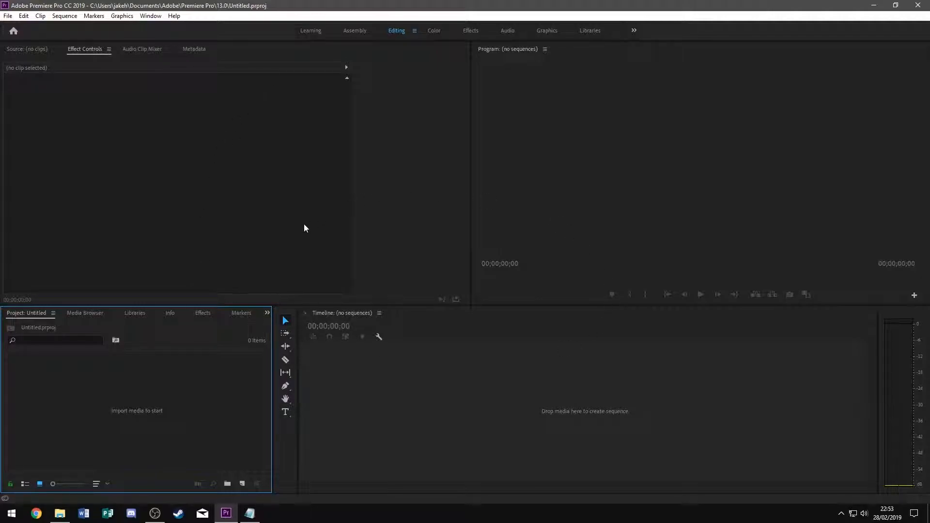
click(434, 29)
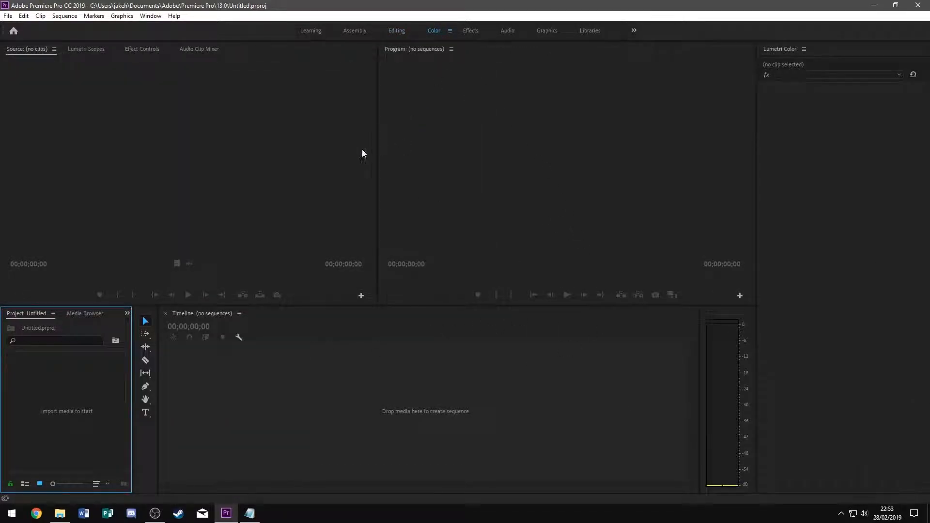
click(510, 30)
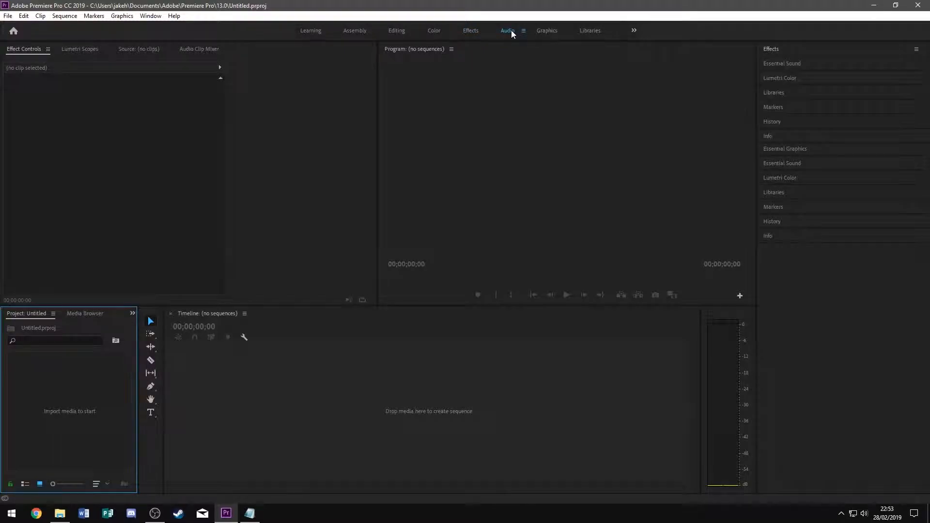
click(564, 31)
click(590, 30)
click(543, 32)
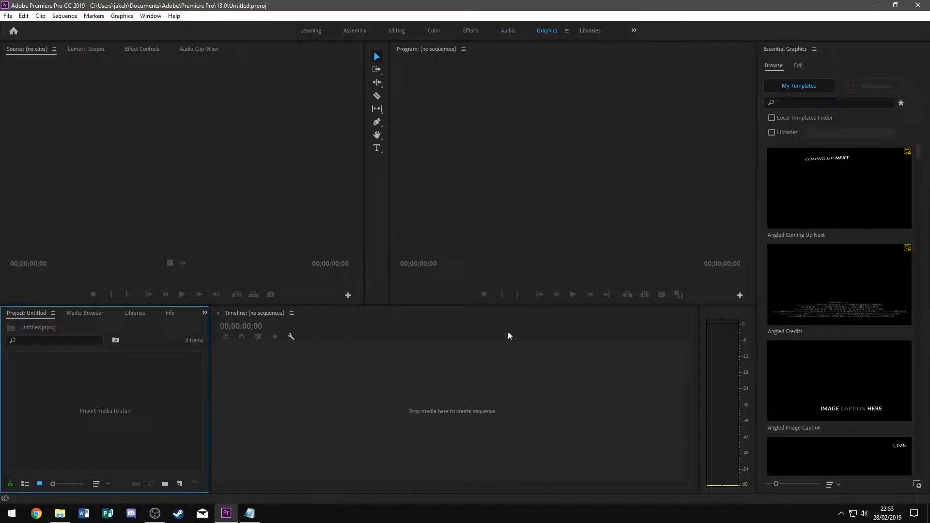
click(149, 16)
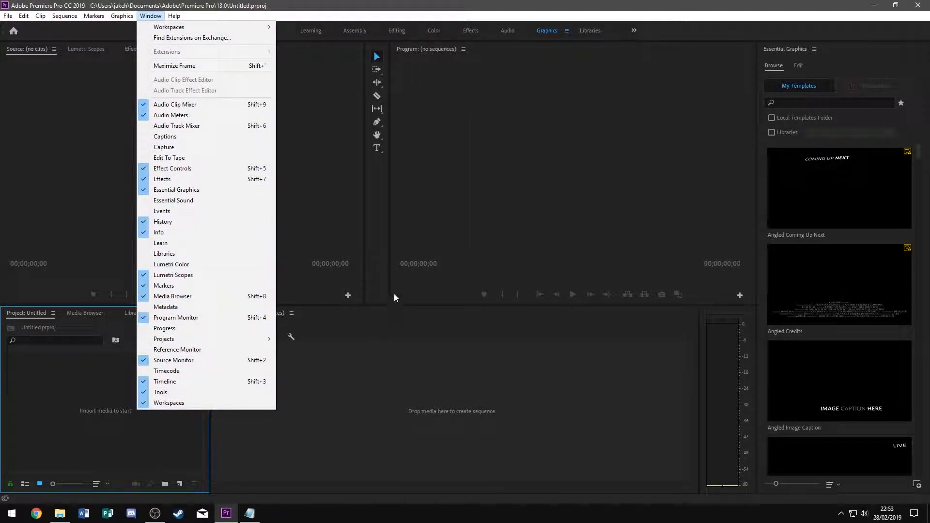
click(445, 219)
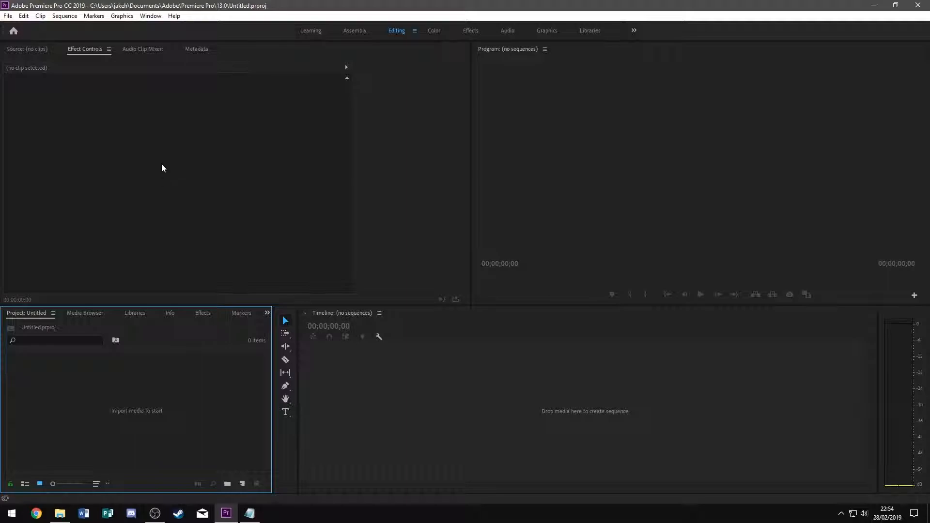
Import the video Fortnite 2019.02.28 - 22.14.16.03.DVR.mp4 from the YT\Fortnite folder on the 3tb HDD (D:) drive.
double_click(134, 377)
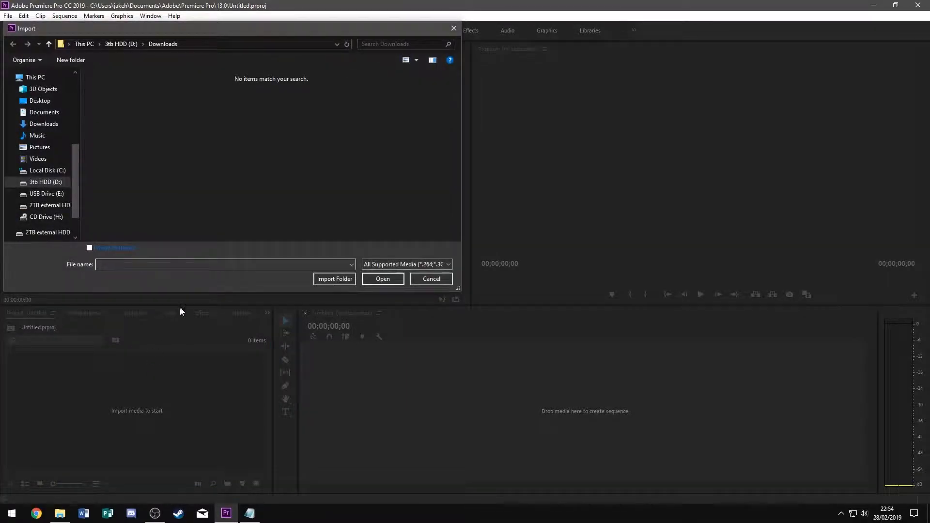
drag(196, 28, 328, 114)
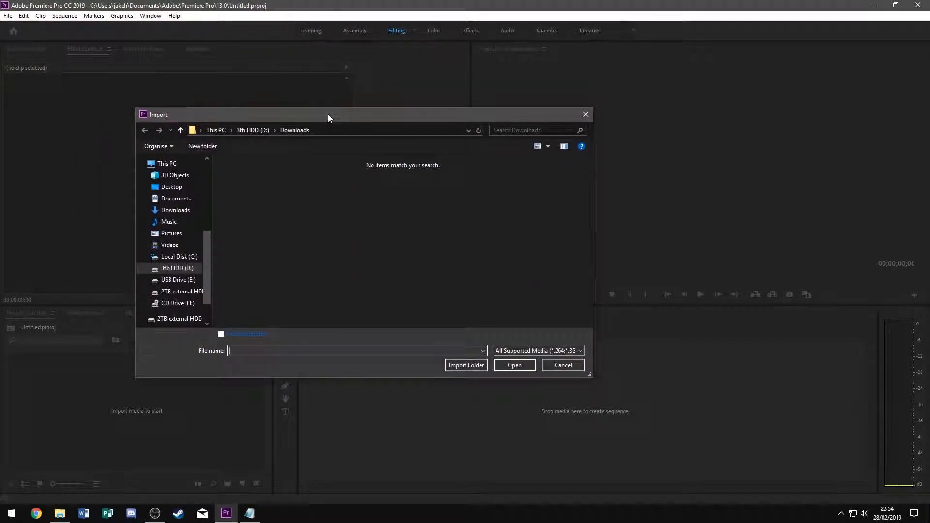
click(185, 269)
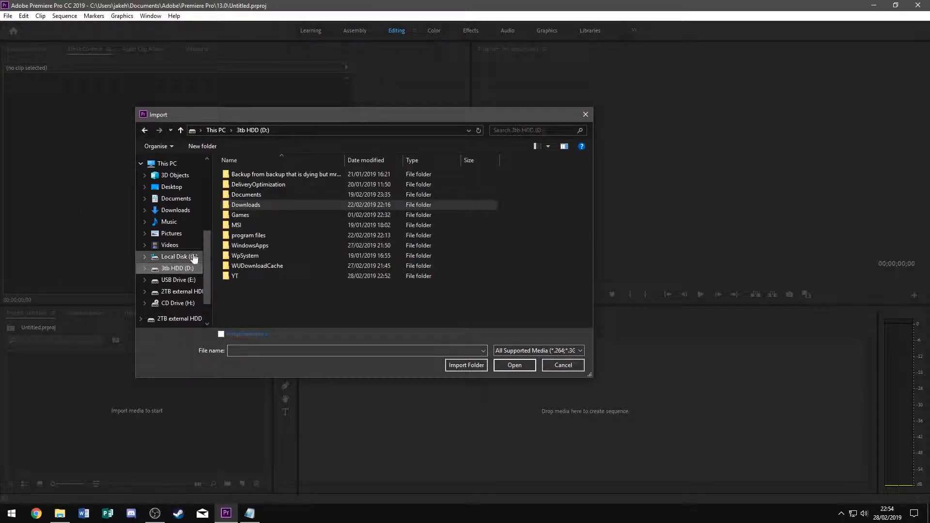
double_click(246, 278)
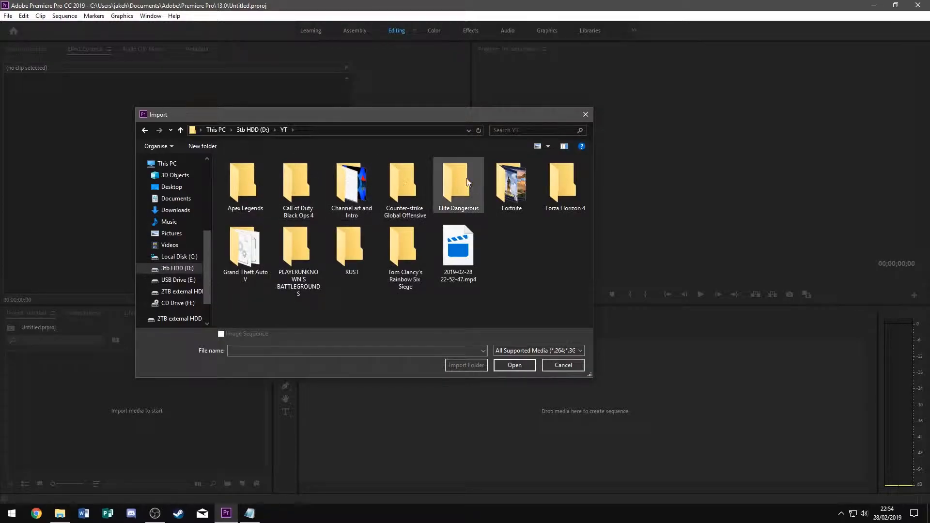
double_click(525, 184)
click(407, 185)
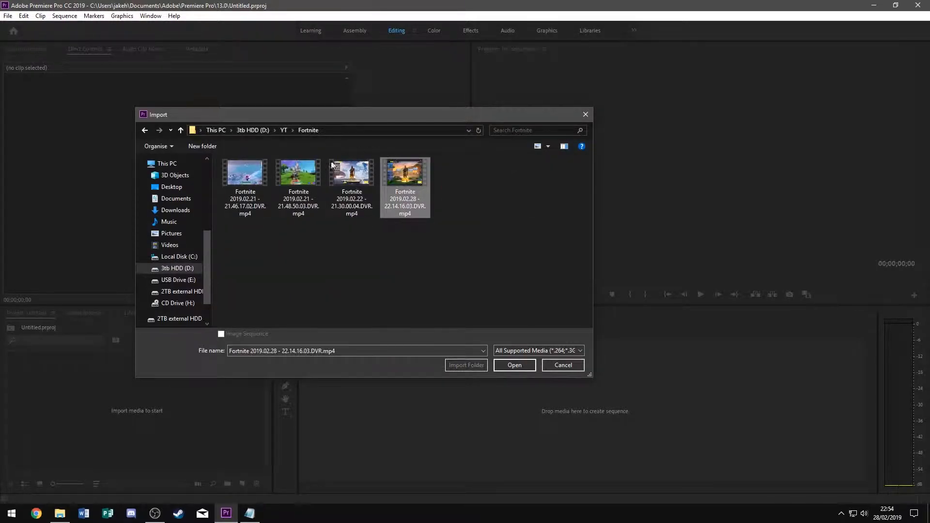
click(499, 363)
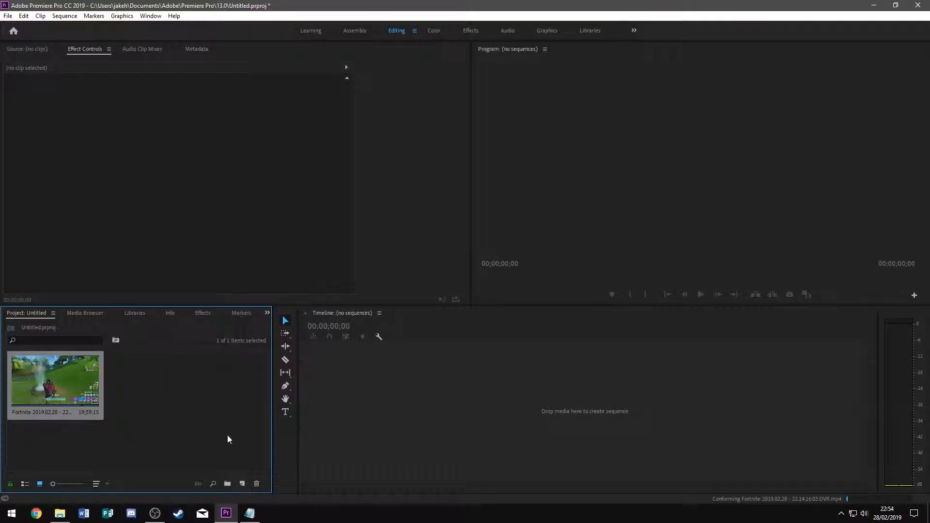
Create a new bin beside the imported clip in the project and open it.
click(227, 484)
click(179, 443)
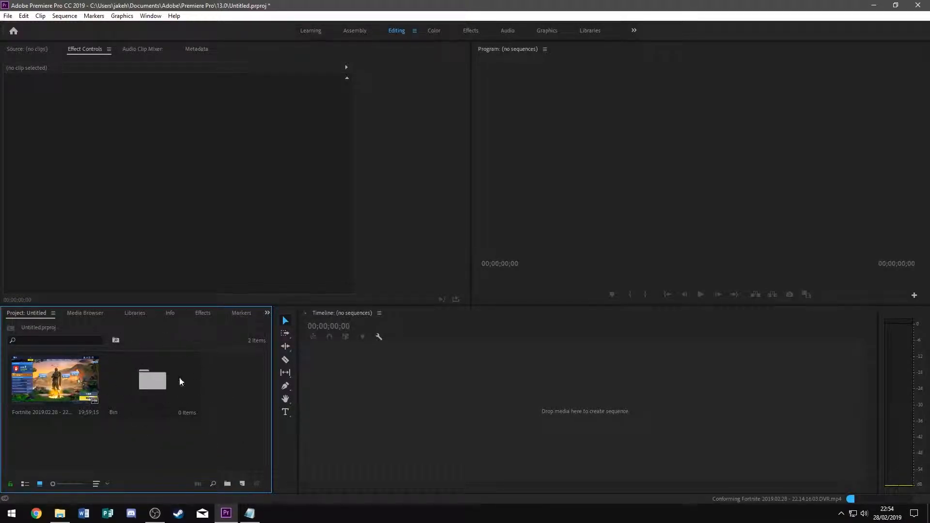
click(128, 413)
click(129, 440)
double_click(159, 384)
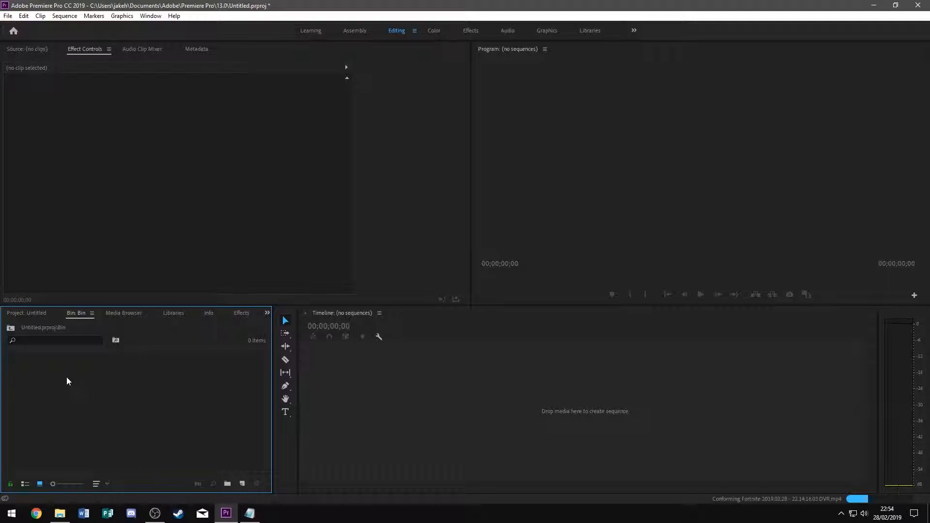
Go back to the project's top level and delete the empty bin.
click(11, 328)
click(159, 392)
key(Delete)
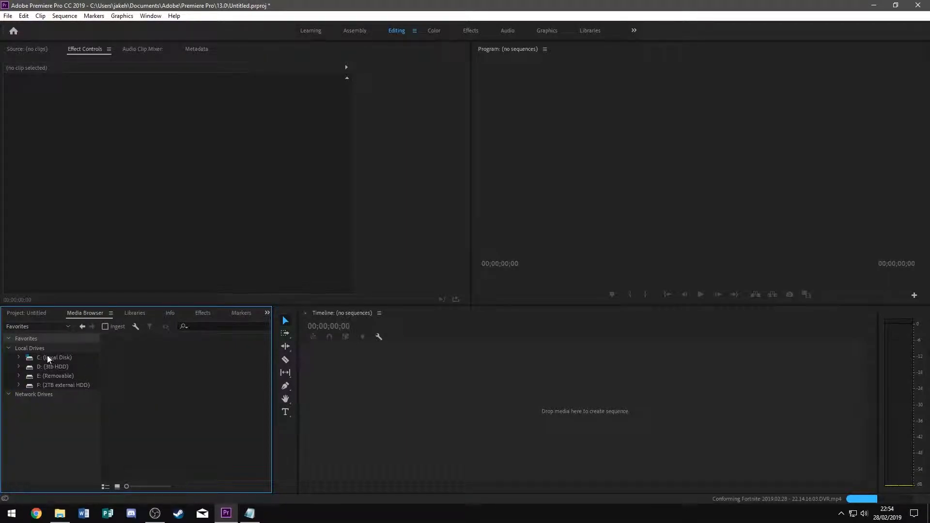
click(37, 314)
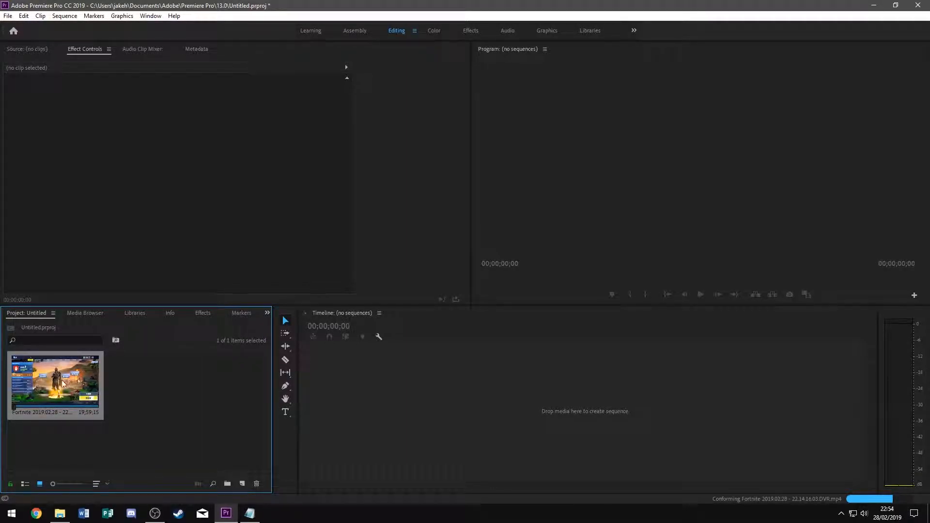
Create a sequence from the imported Fortnite clip and enlarge the Video 1 and Audio 1 tracks to show thumbnail and waveform.
drag(51, 383, 391, 387)
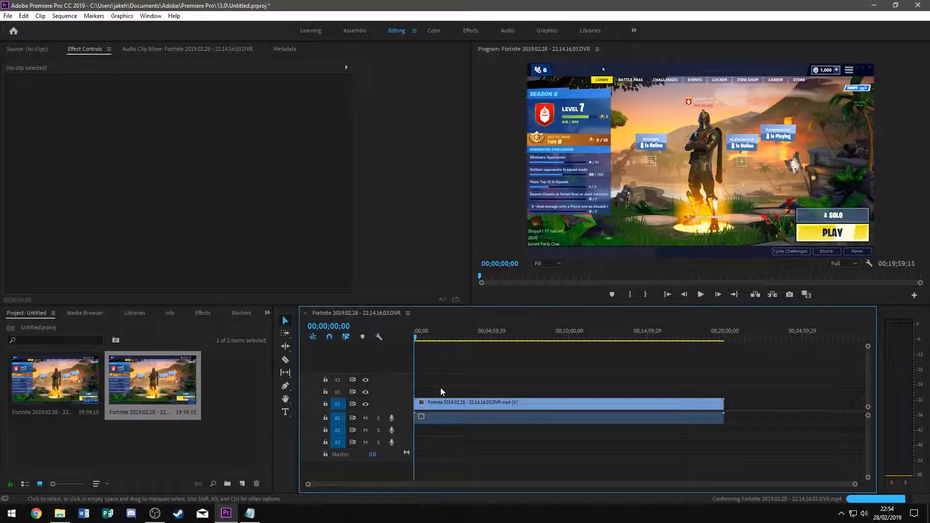
drag(403, 386, 404, 382)
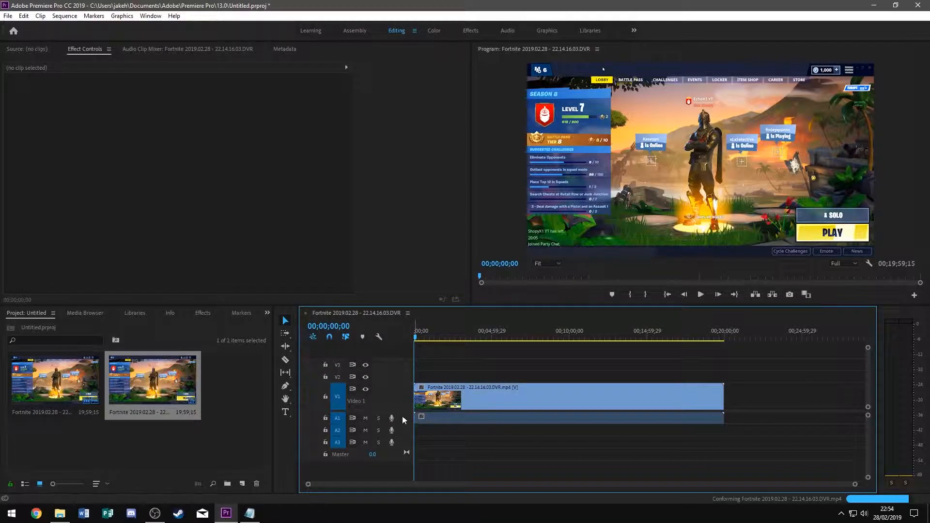
drag(408, 424, 410, 449)
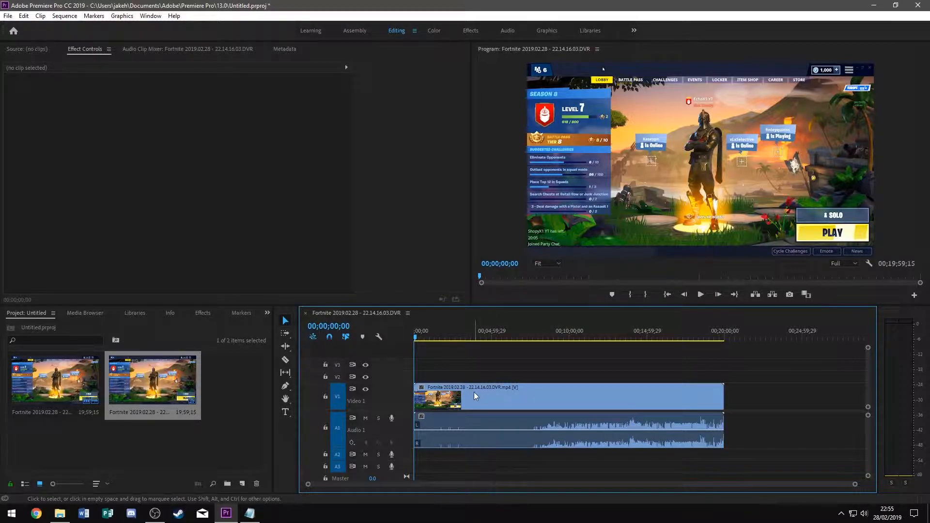
Scrub the sequence to 00;02;24;00, view the clip's effect settings, and scrub on to 00;05;53;15.
drag(416, 335, 451, 335)
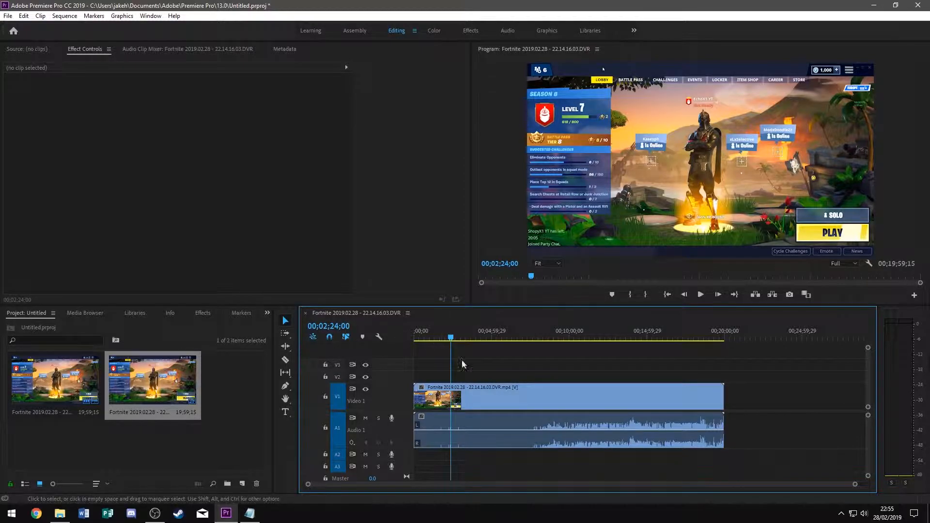
click(506, 405)
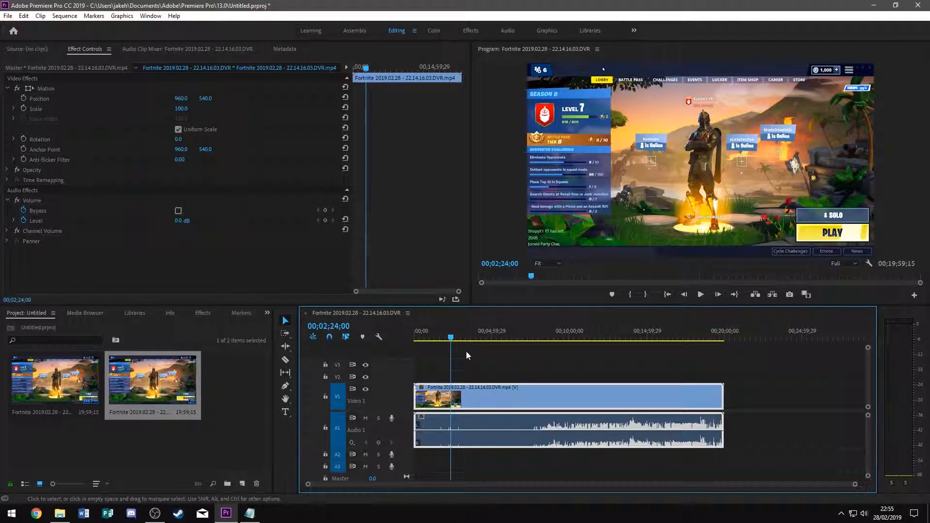
drag(452, 338, 506, 341)
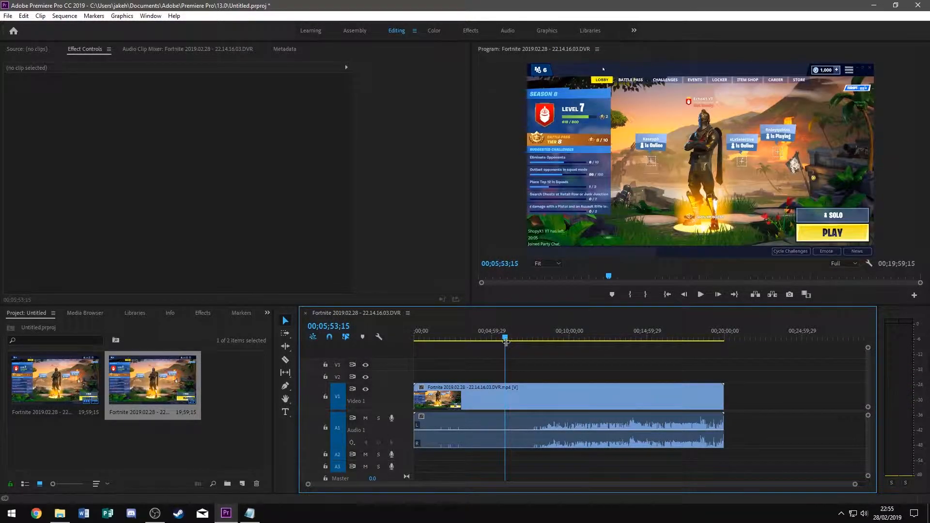
Try splitting the clip just past its midpoint with the Razor tool, undo the cut, and return to the Selection tool.
click(286, 360)
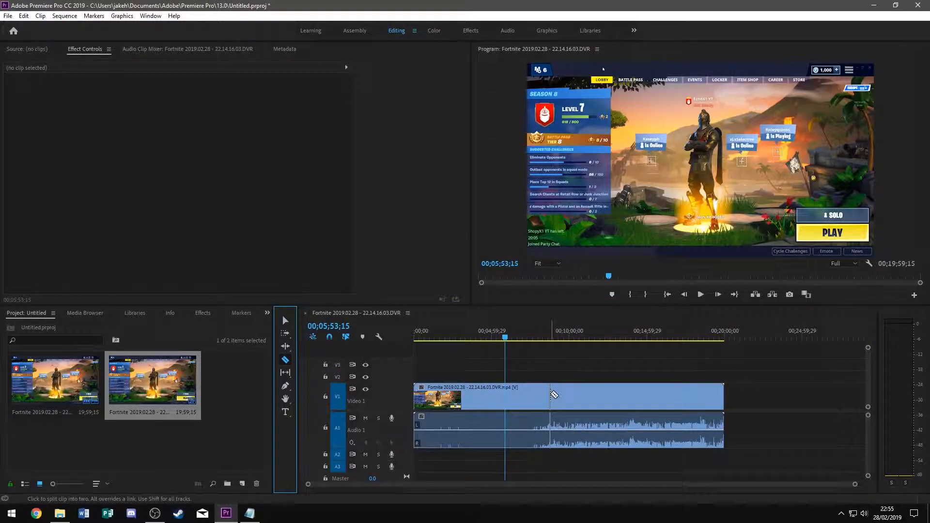
click(583, 396)
click(582, 396)
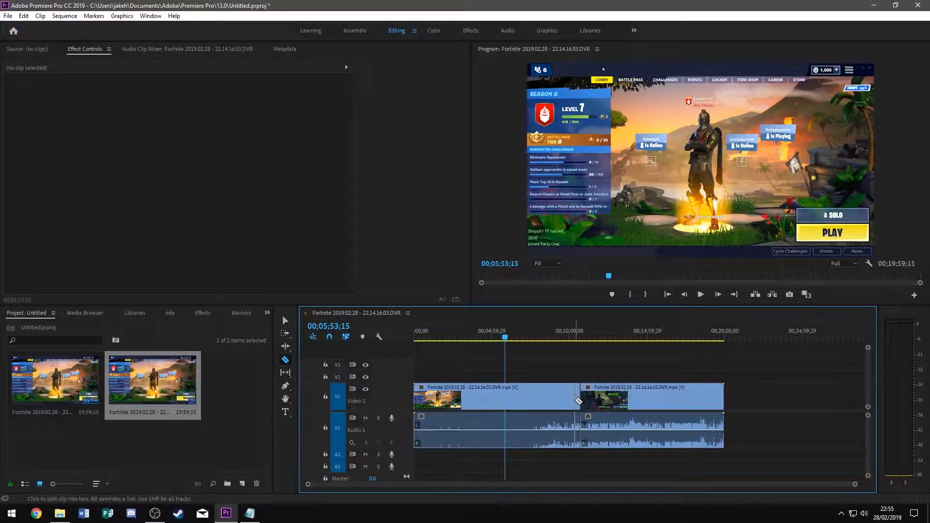
key(ctrl+z)
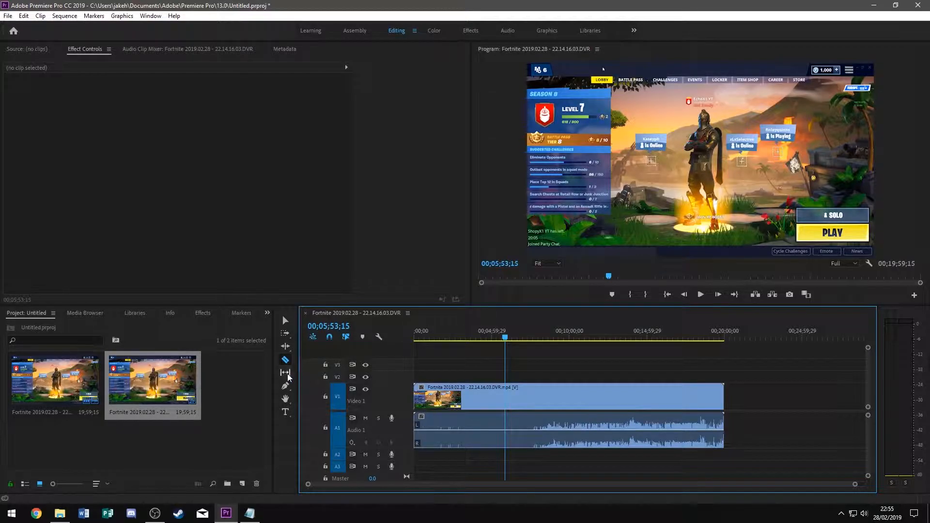
click(291, 412)
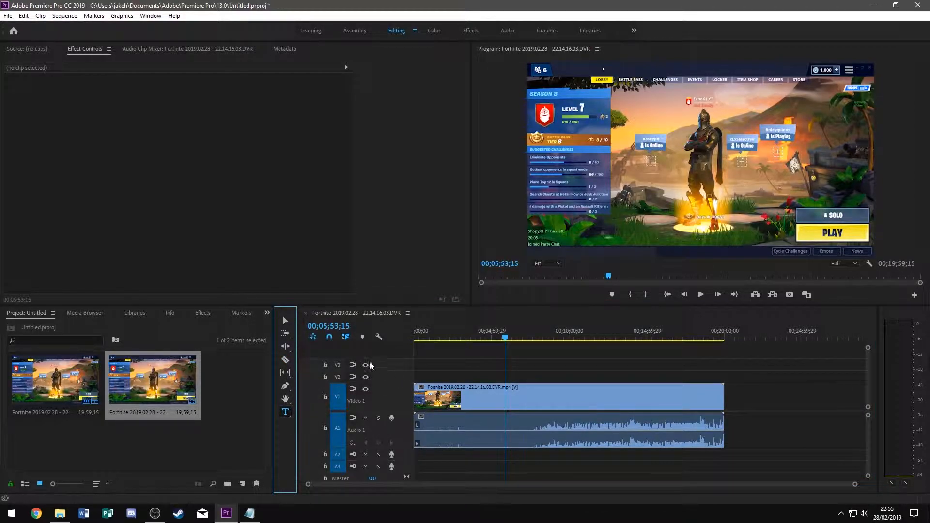
click(286, 320)
Split the clip with the Razor tool at 00;19;45;29, near its end.
drag(504, 340, 720, 340)
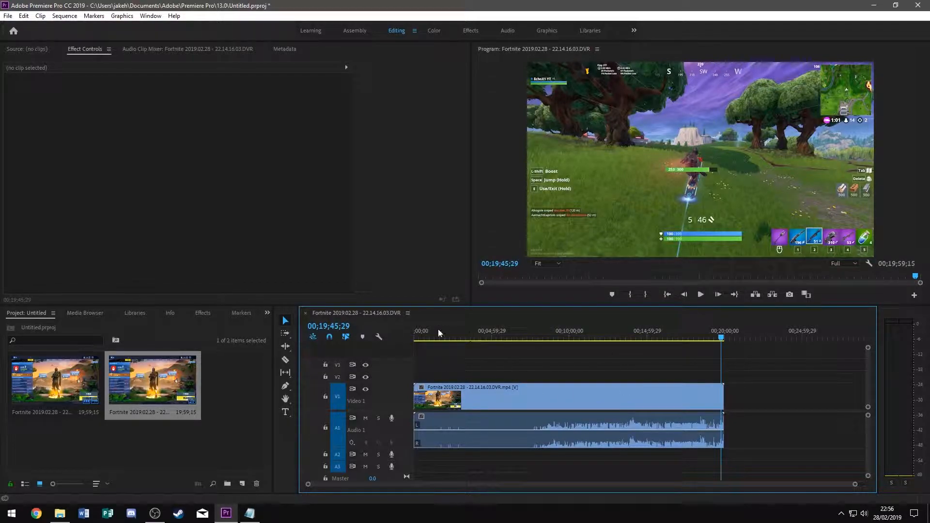
click(285, 361)
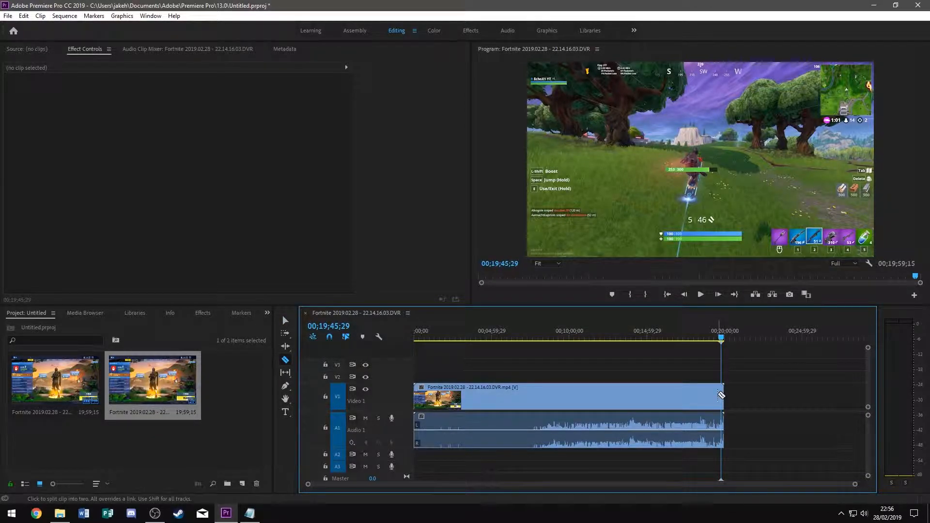
key(=)
key(=)
key(=)
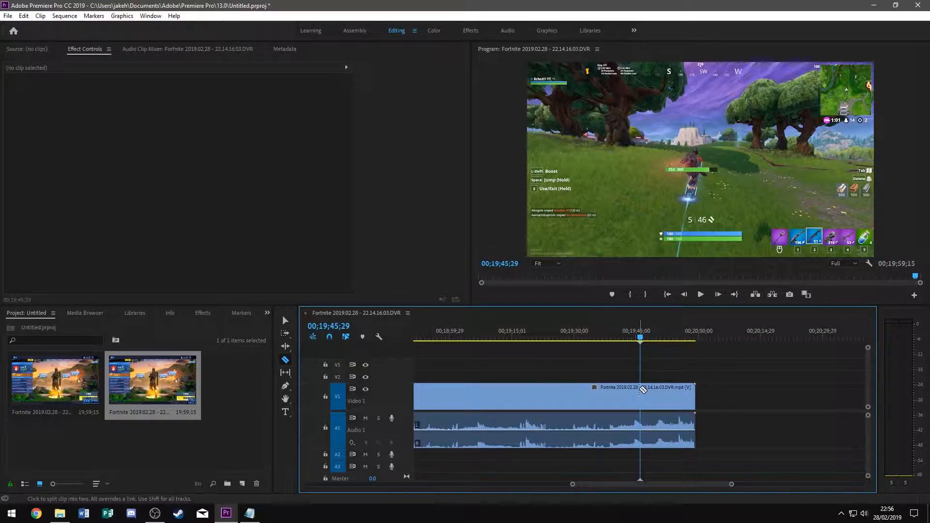
click(643, 390)
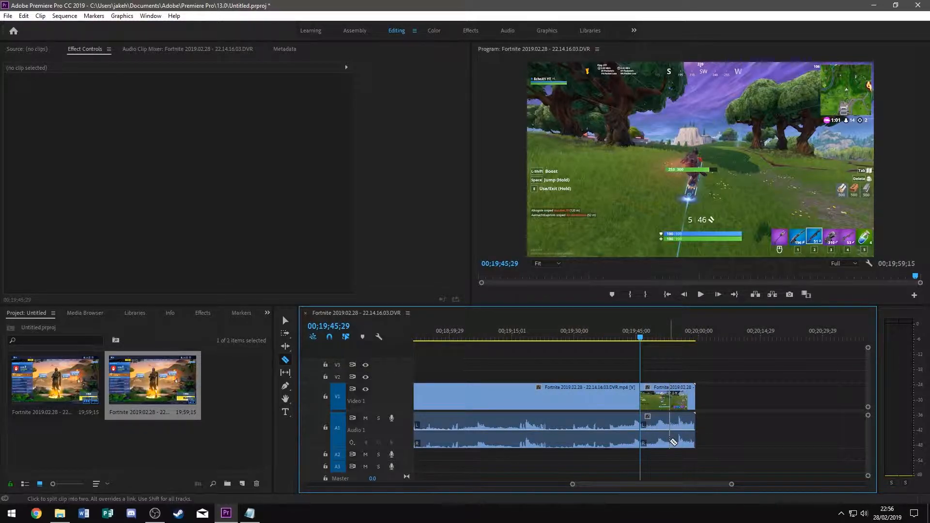
Delete the long first part of the clip before the cut, keeping only the short end section.
key(v)
click(568, 400)
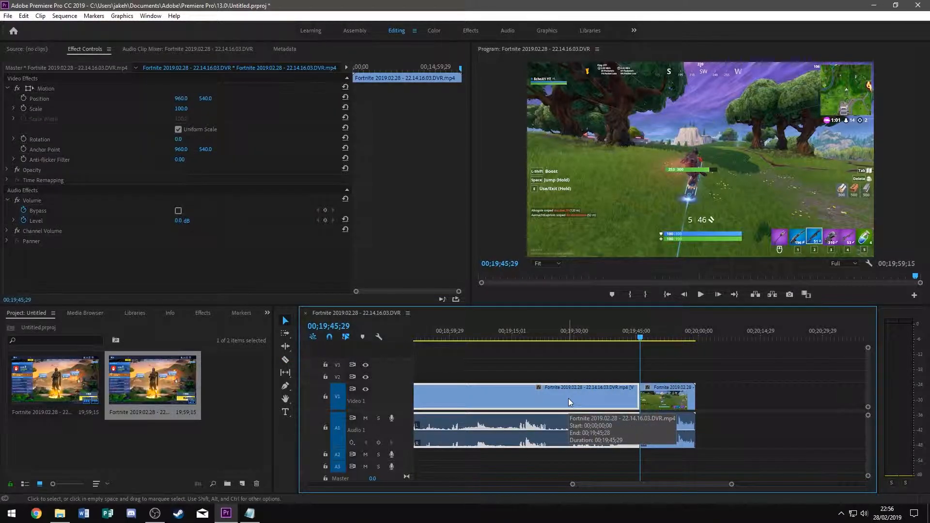
key(Delete)
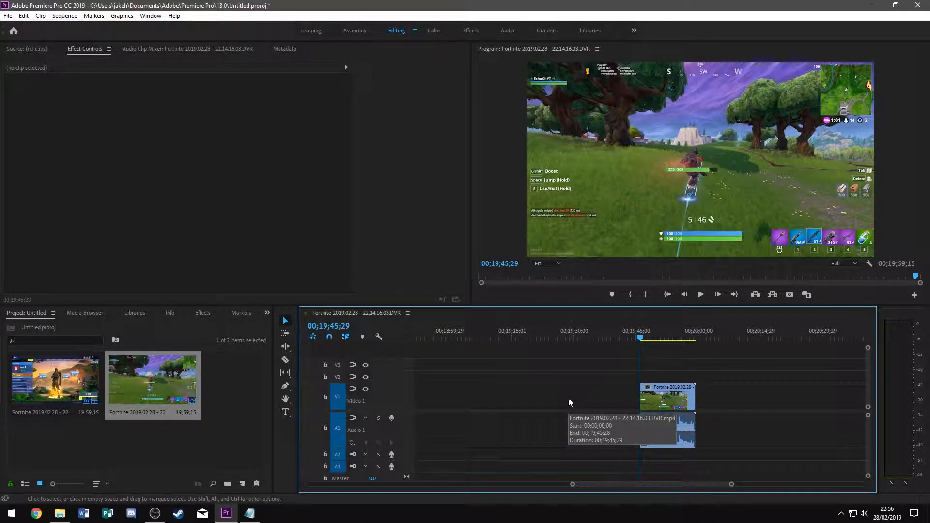
Delete the empty gap before the remaining Fortnite clip so that the clip starts at the beginning of the sequence.
scroll(569, 398, down, 3)
scroll(569, 401, up, 3)
scroll(569, 398, down, 5)
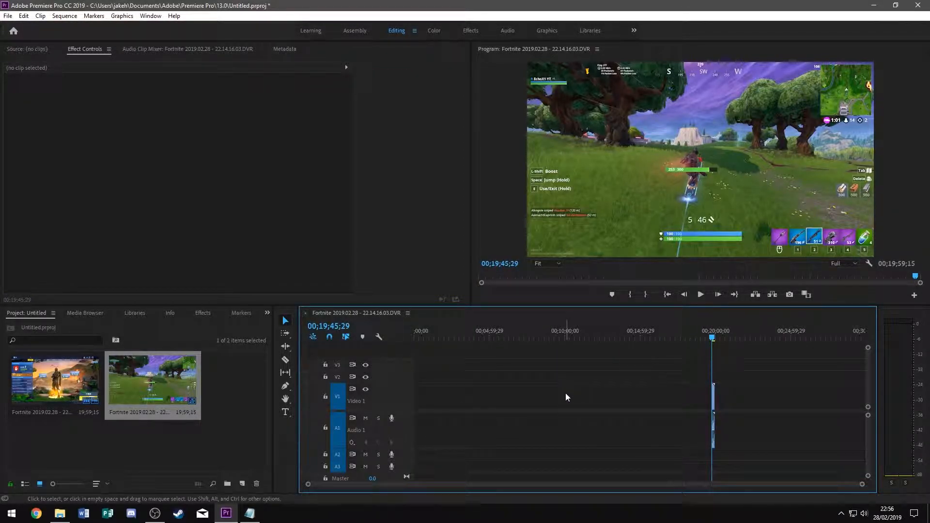
scroll(565, 395, up, 1)
drag(519, 487, 493, 475)
key(minus)
click(504, 407)
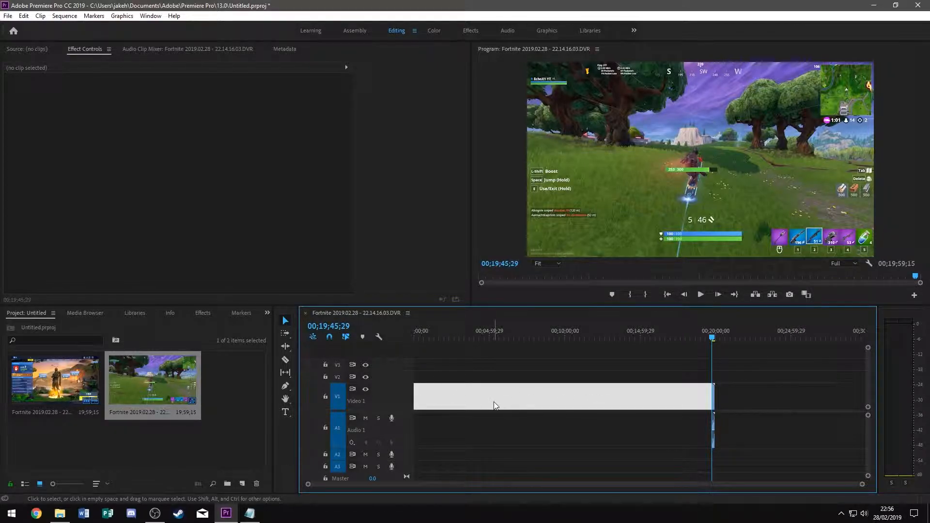
key(Delete)
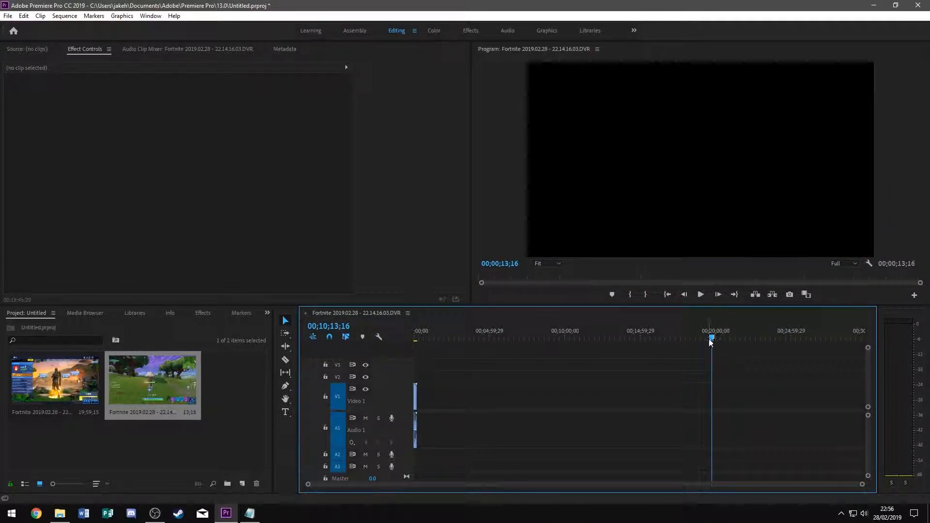
Play the trimmed sequence from its beginning to review the clip, and stop shortly after replaying the start.
click(524, 339)
drag(525, 339, 369, 340)
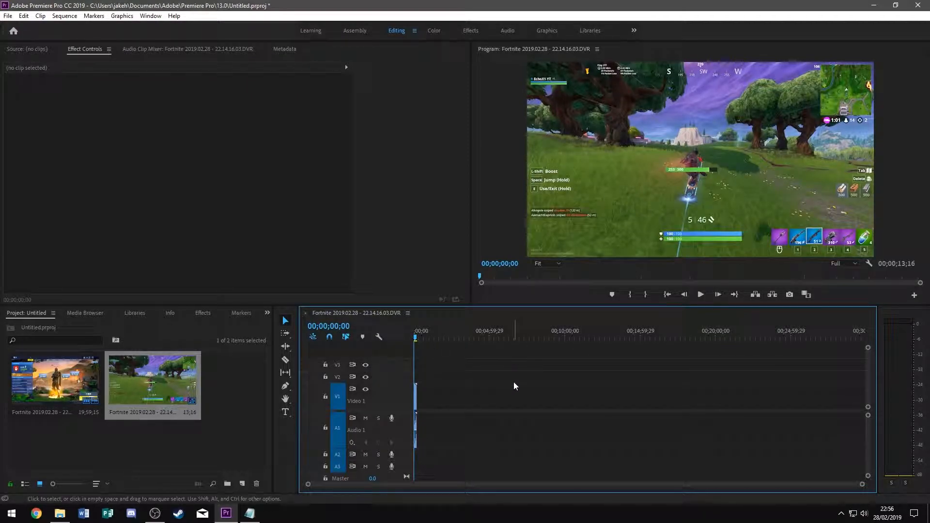
key(space)
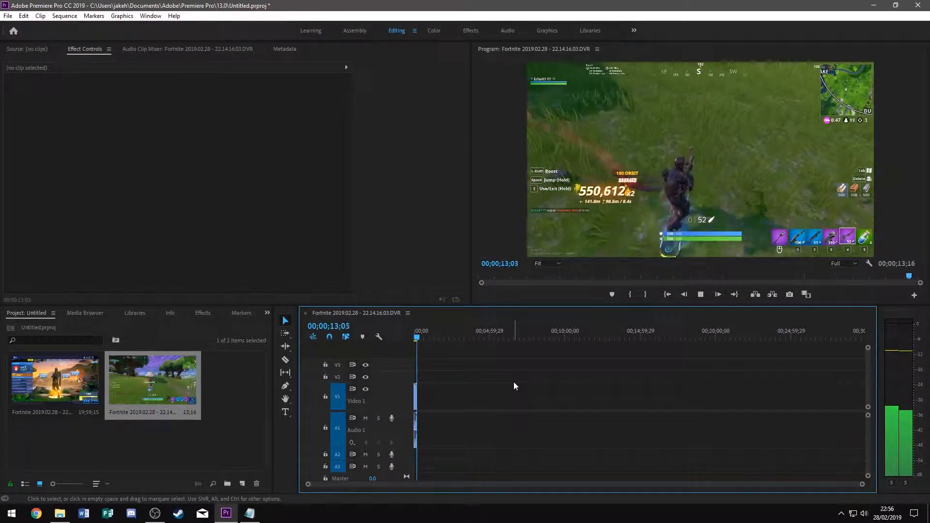
key(space)
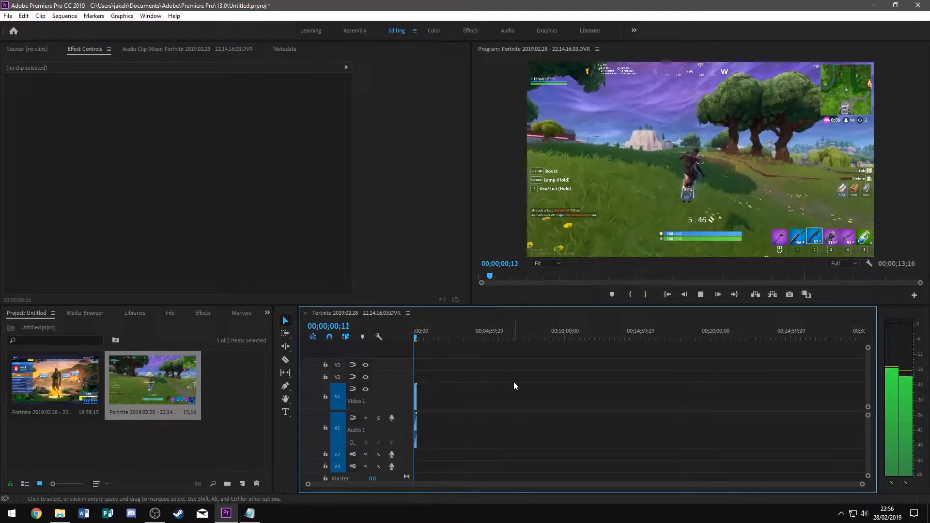
key(space)
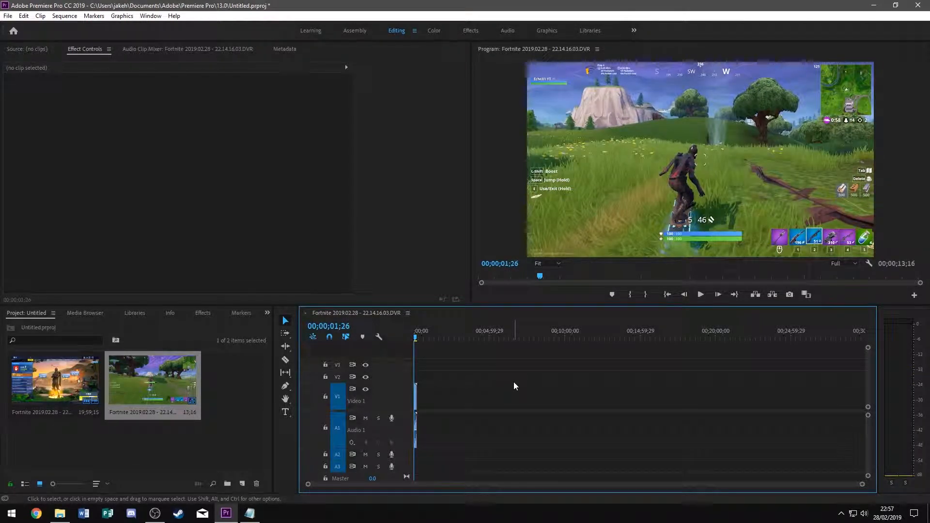
Add a text title reading "Nice snipe" at the start of the sequence, in the upper-left area of the video frame.
key(=)
key(=)
key(=)
key(=)
key(=)
key(=)
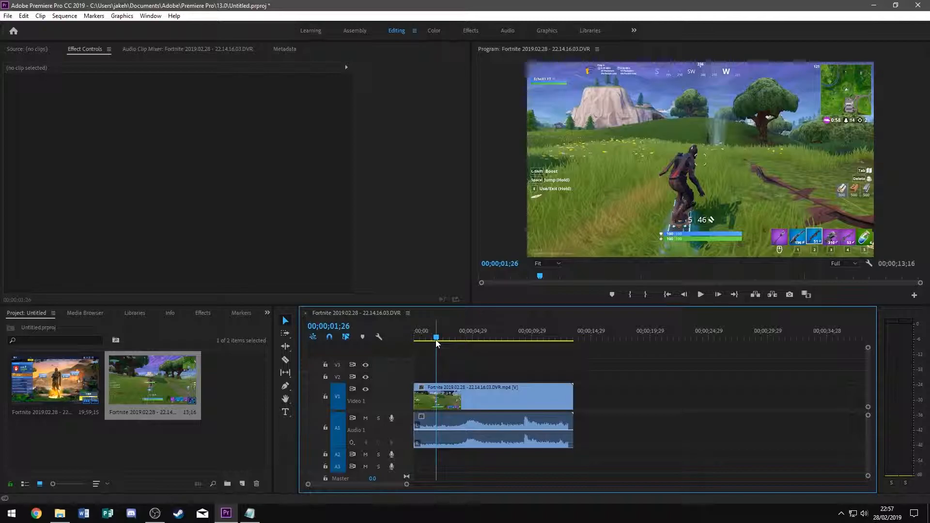
drag(436, 342, 412, 325)
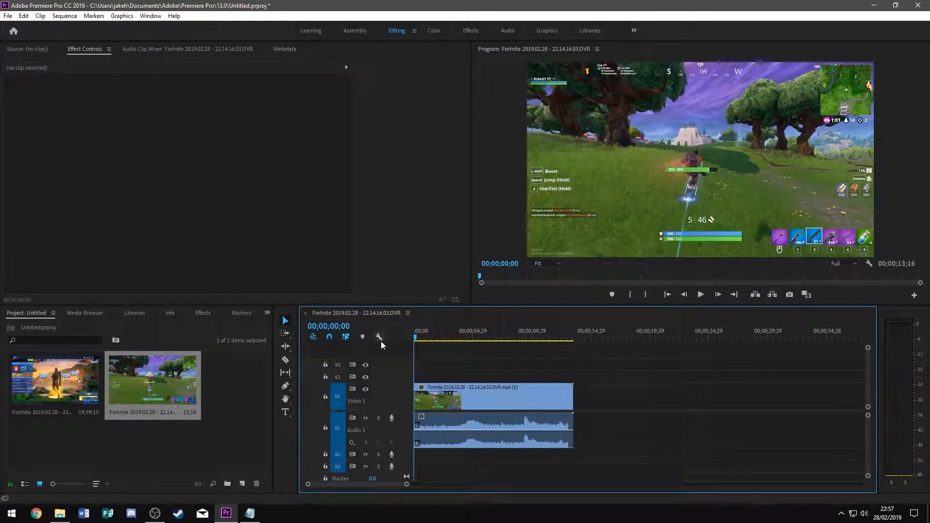
click(286, 413)
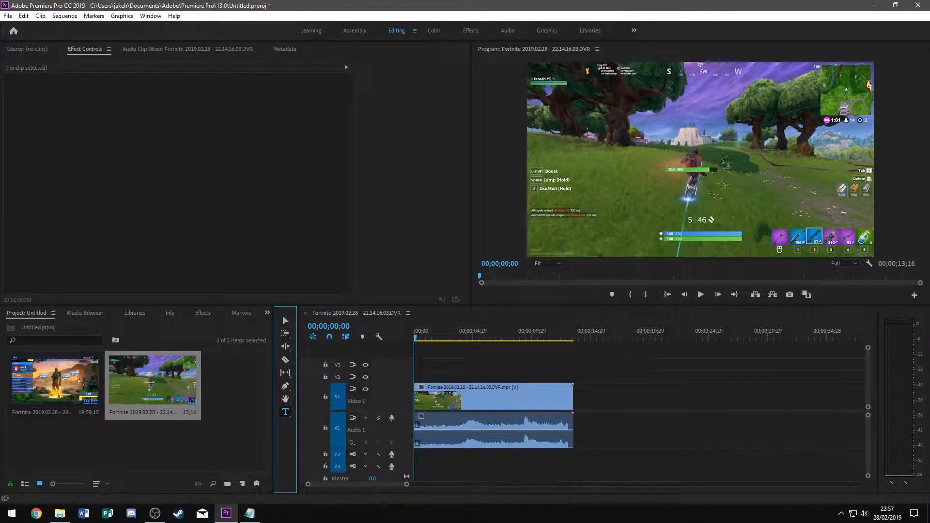
click(545, 106)
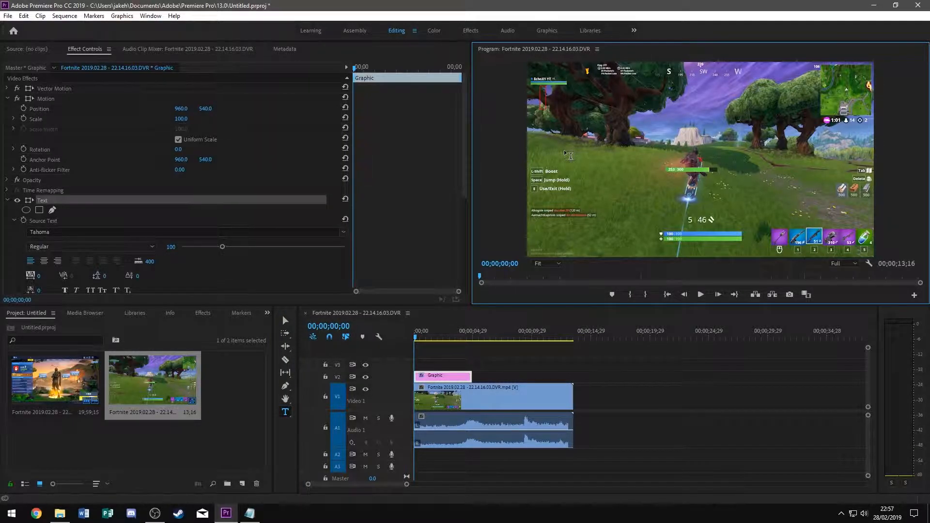
text(Nice snipe)
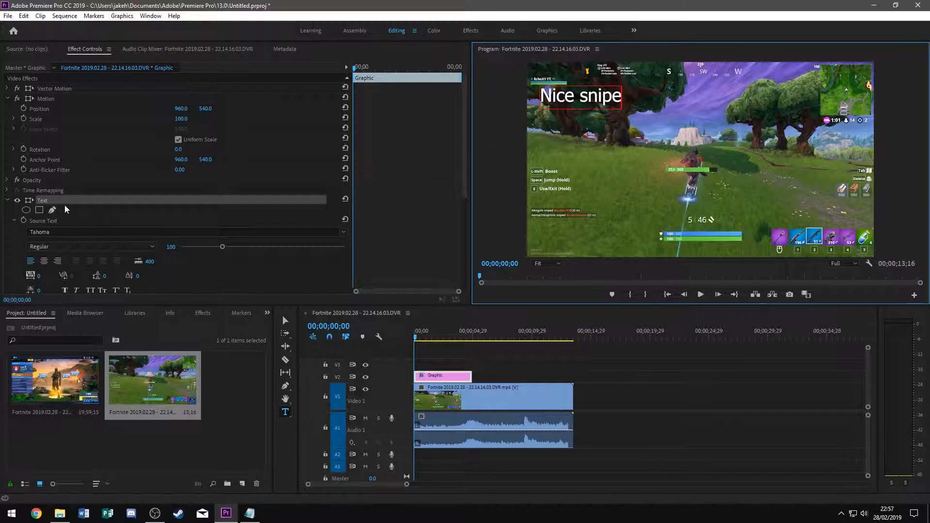
Select the whole "Nice snipe" text and set its font style to Bold.
scroll(67, 209, down, 3)
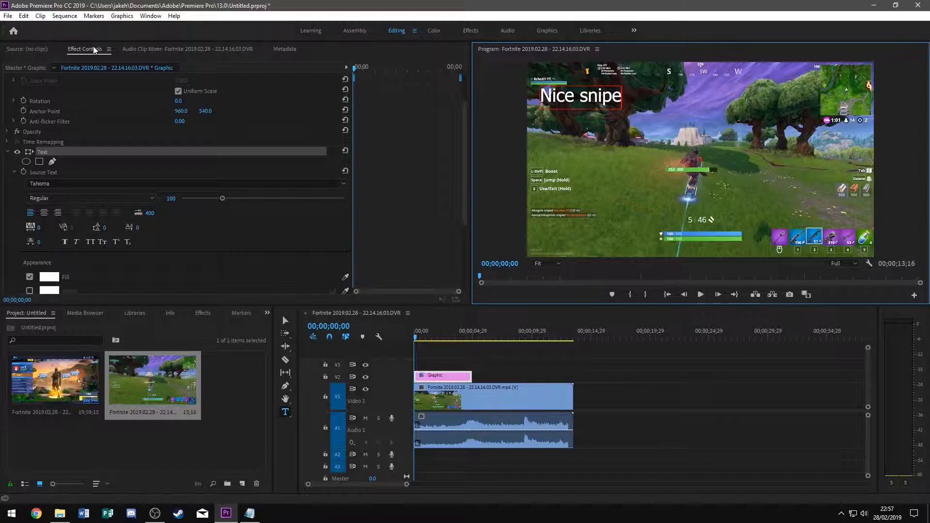
click(62, 200)
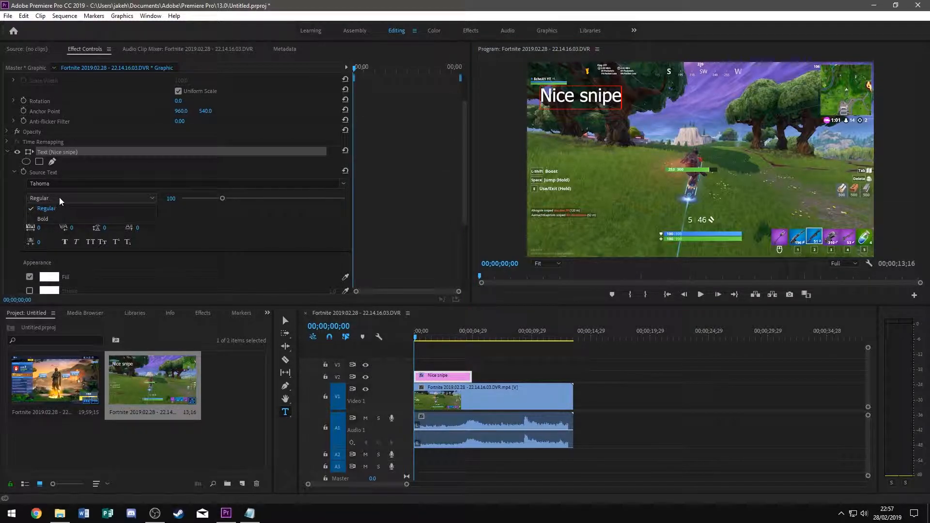
click(52, 221)
click(571, 102)
key(ctrl+a)
click(81, 204)
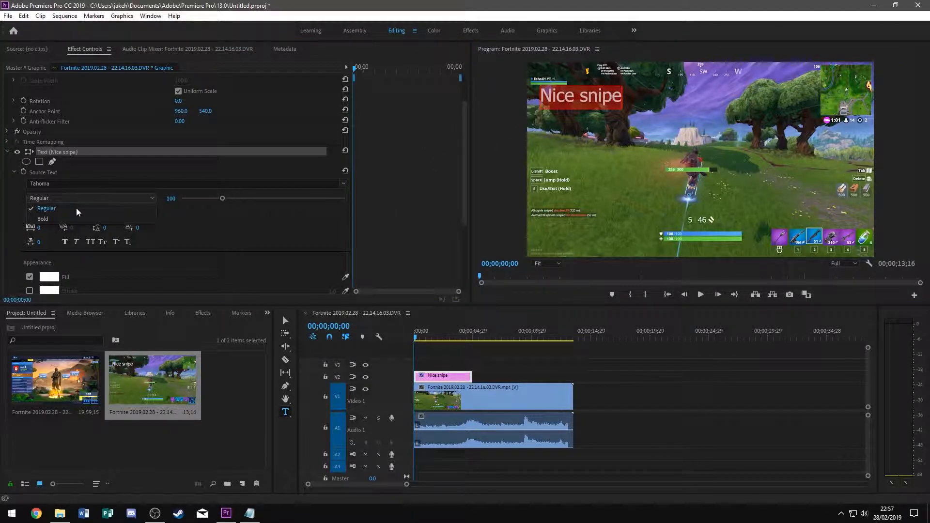
click(79, 223)
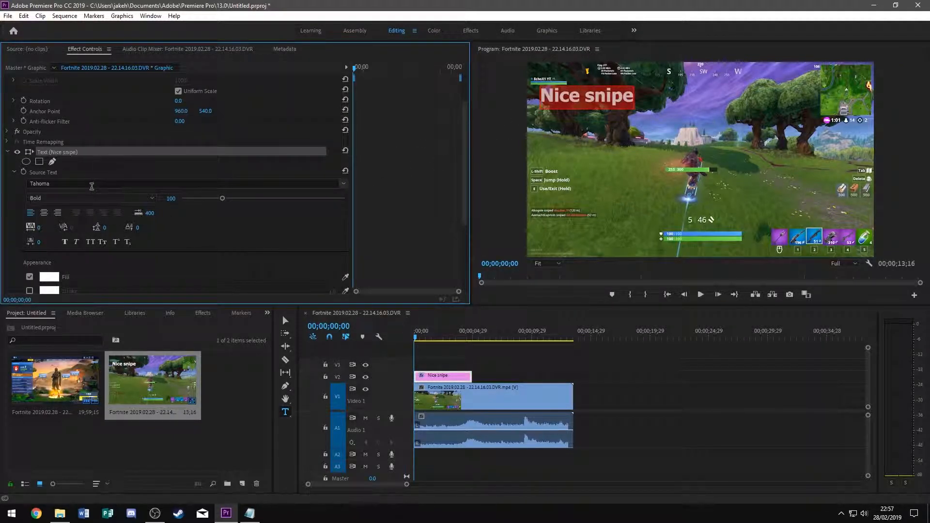
Set the title's font to Tw Cen MT Condensed Extra Bold, try centre alignment, and restore left alignment.
click(91, 184)
click(163, 279)
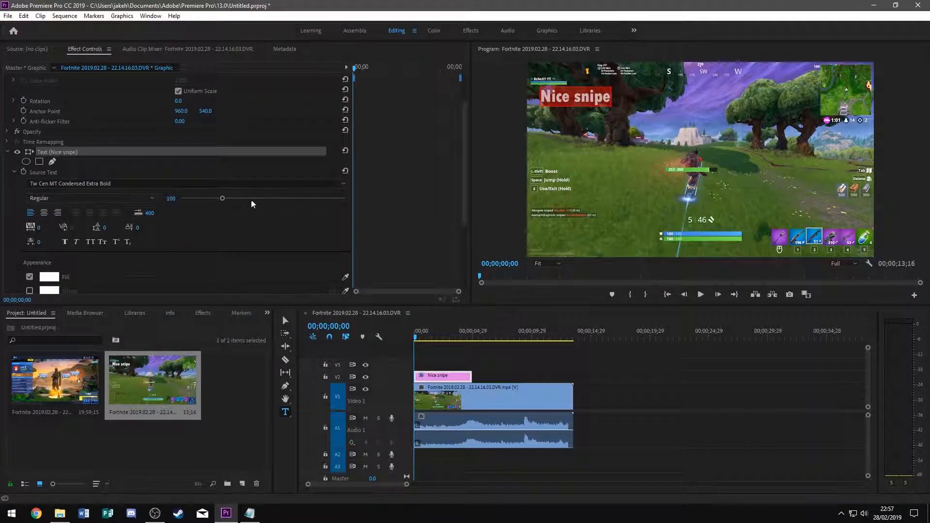
click(44, 213)
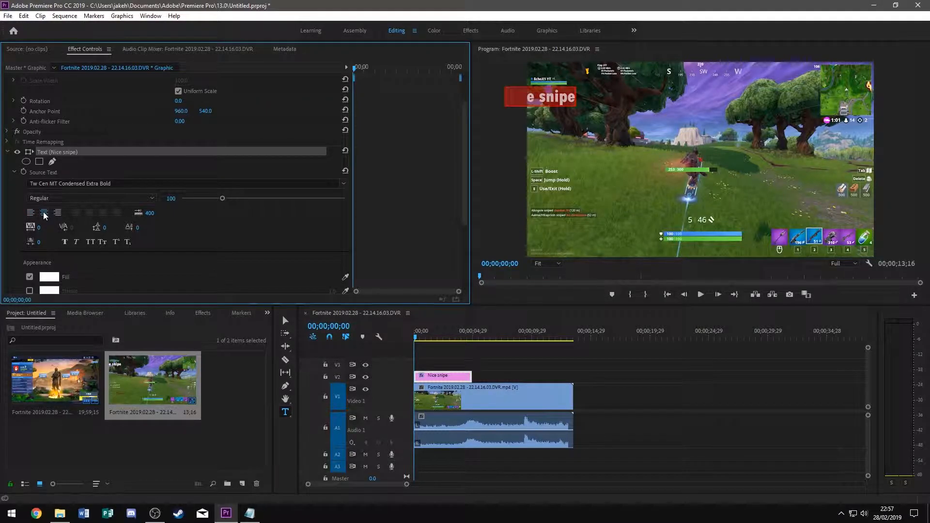
click(29, 214)
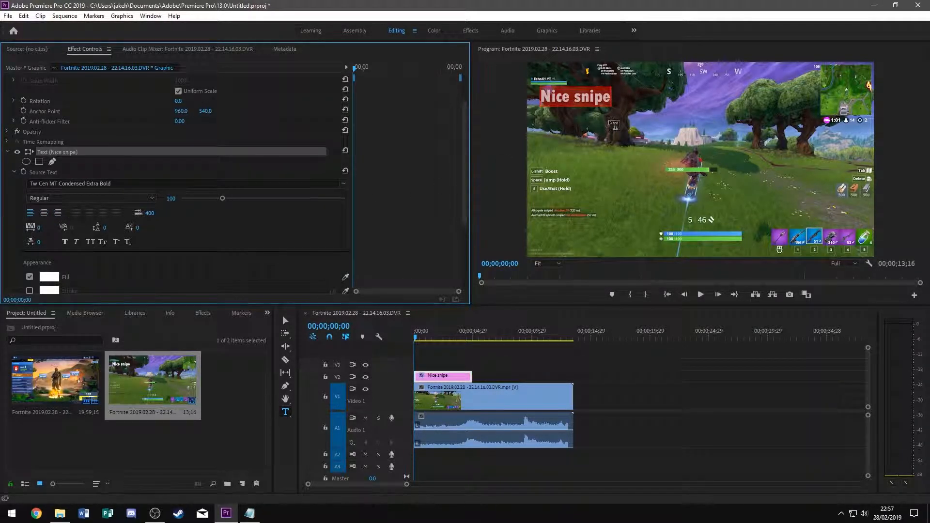
click(599, 368)
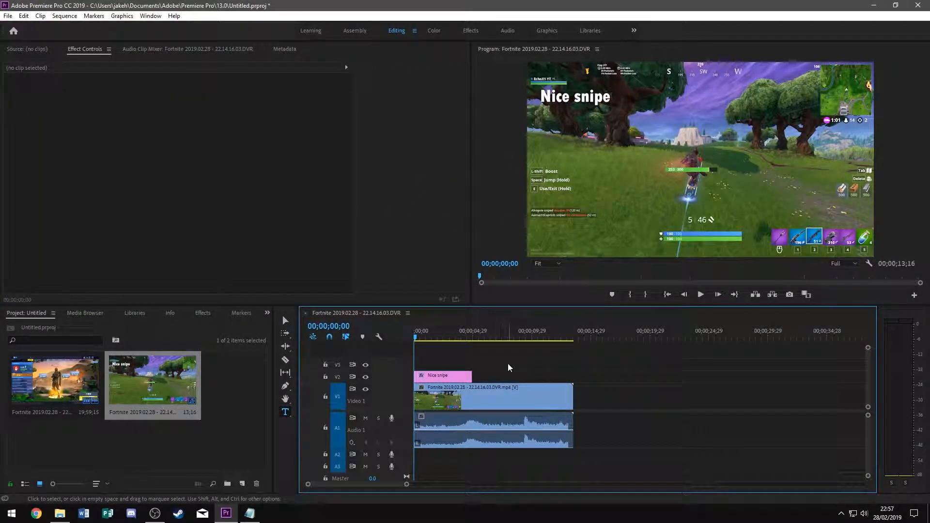
Move the "Nice snipe" graphic to position 952.0, 542.7 and try a larger font size of about 143.
click(438, 377)
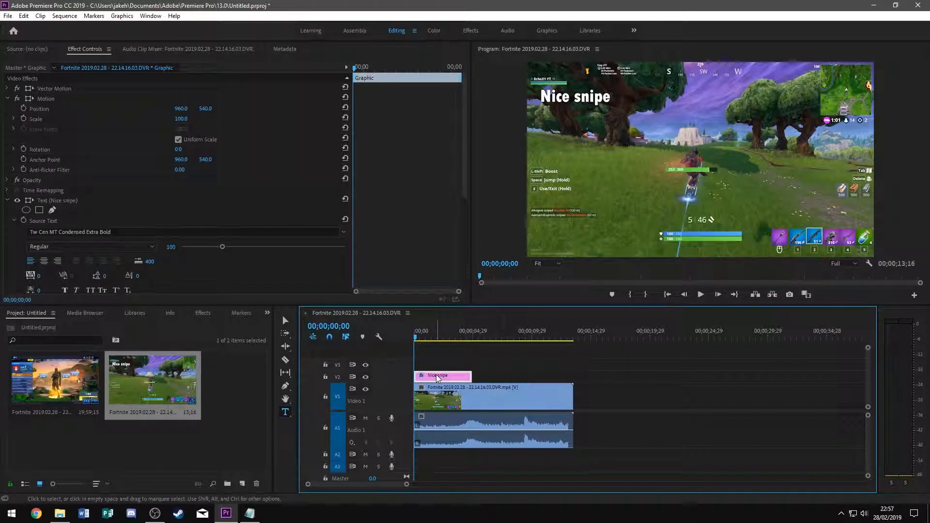
click(591, 89)
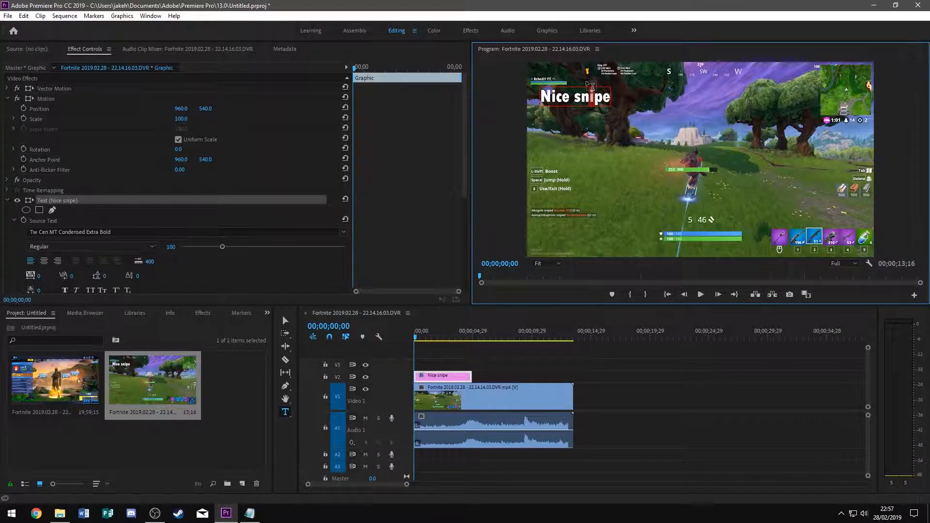
click(601, 89)
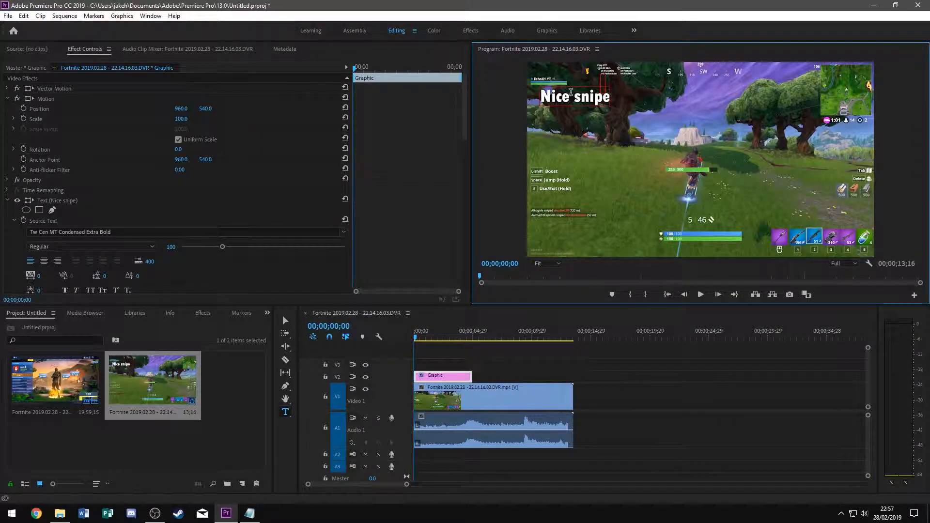
click(570, 92)
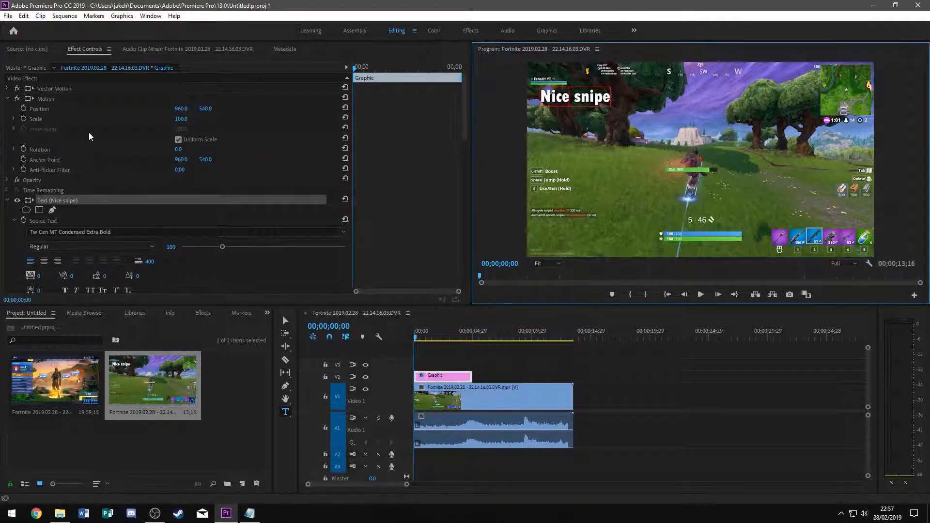
click(51, 112)
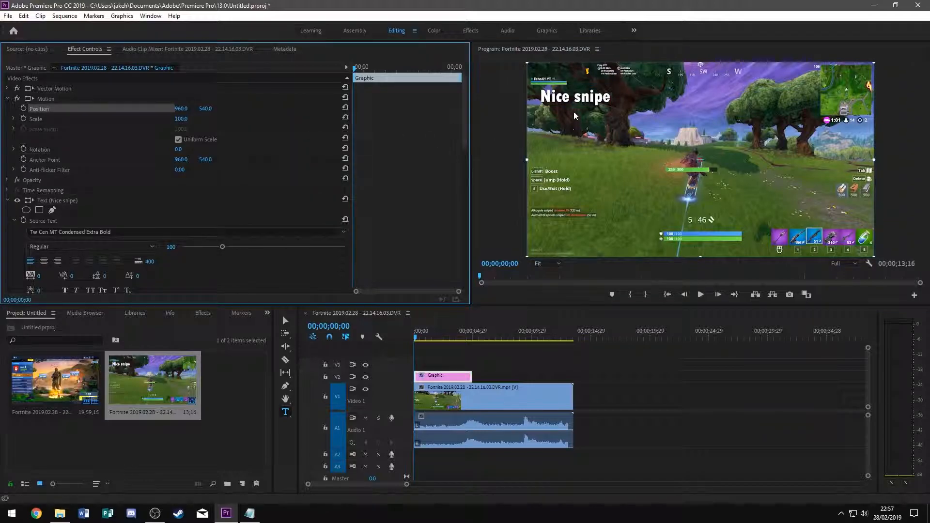
drag(582, 102, 555, 88)
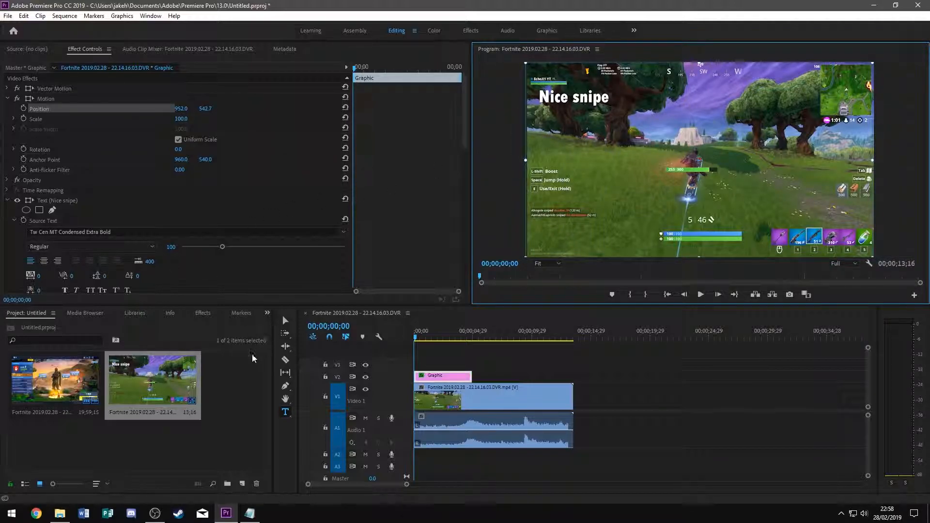
click(231, 247)
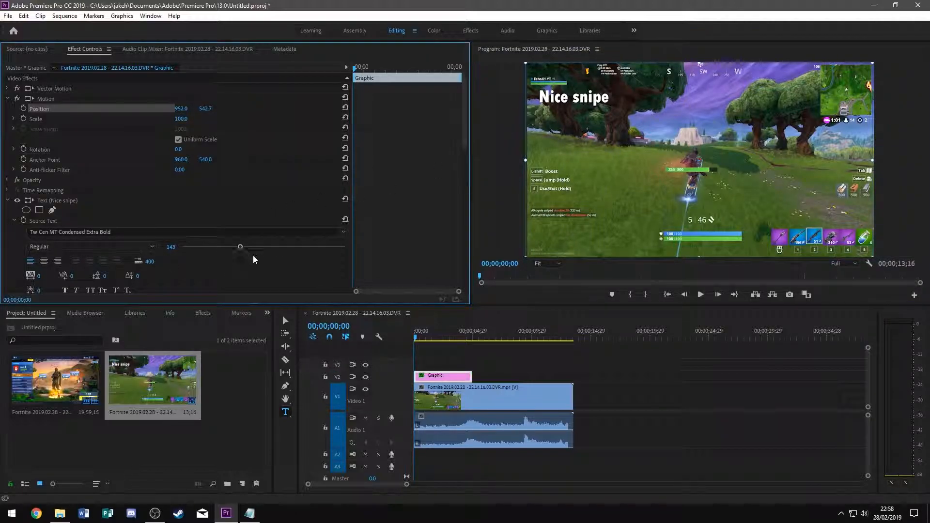
click(617, 379)
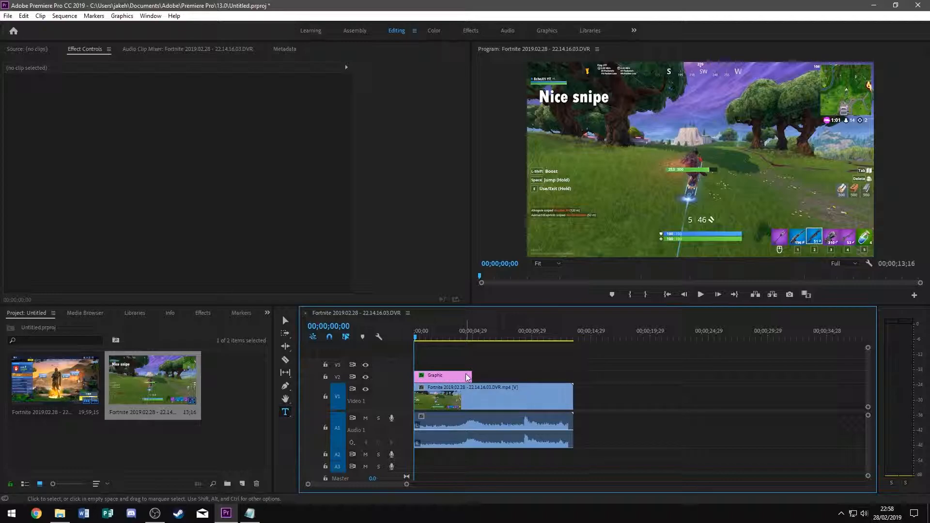
Shorten the title graphic's end to about three seconds and play across its new end.
key(space)
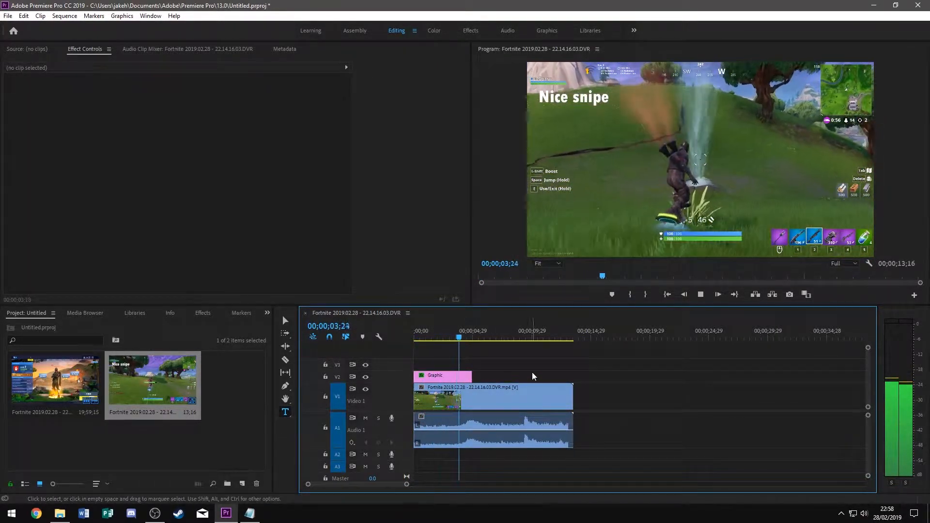
drag(472, 377, 448, 375)
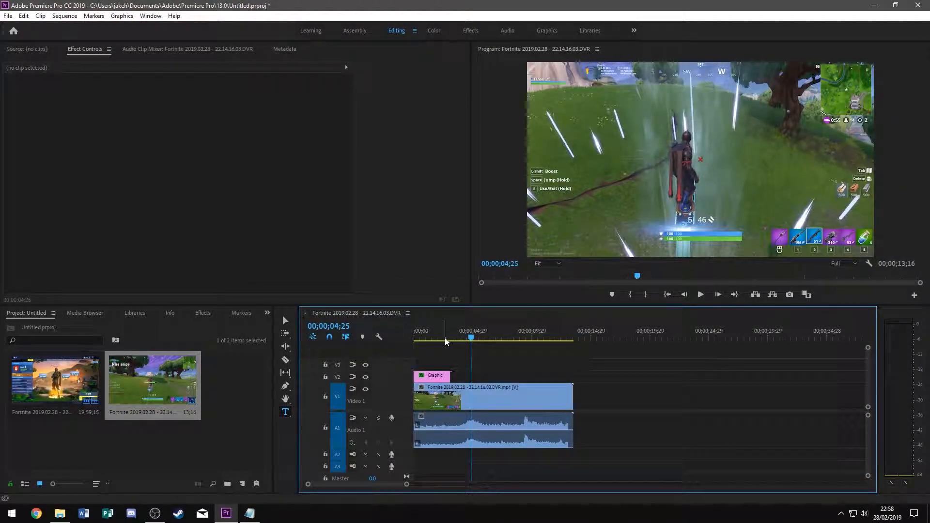
click(440, 341)
key(space)
key(space)
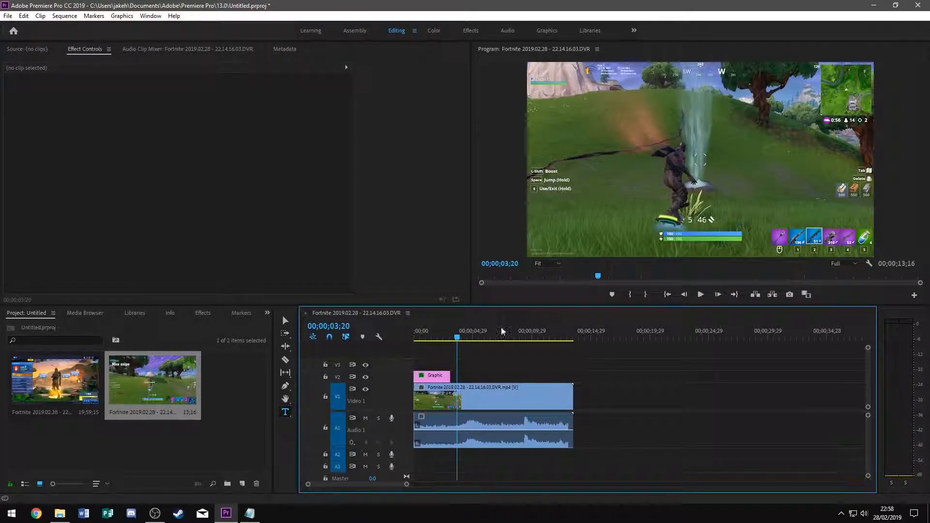
Split the gameplay clip with the Razor tool at 00;00;09;04.
drag(459, 339, 415, 340)
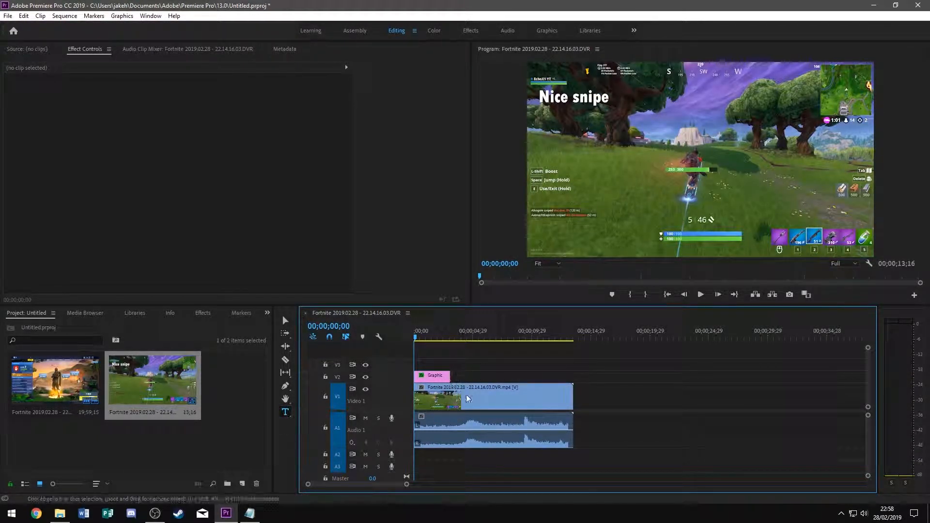
drag(415, 341, 525, 339)
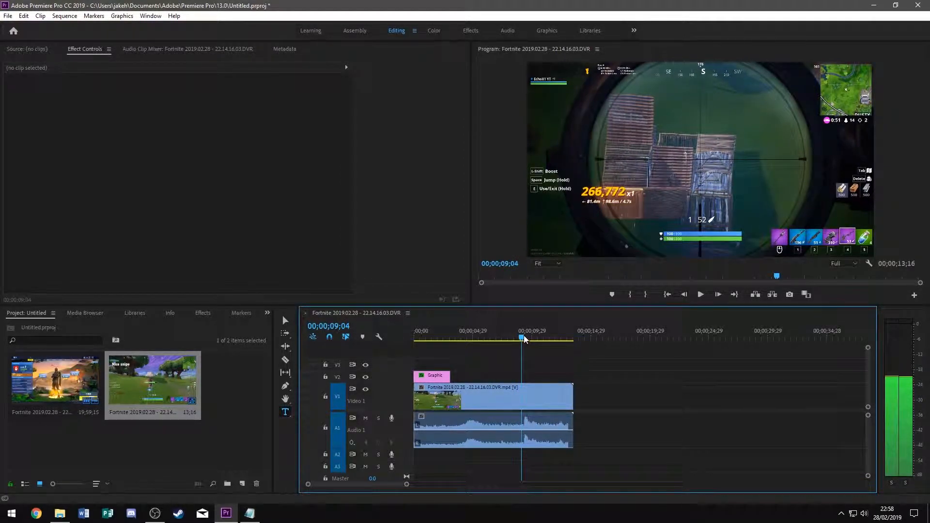
click(285, 359)
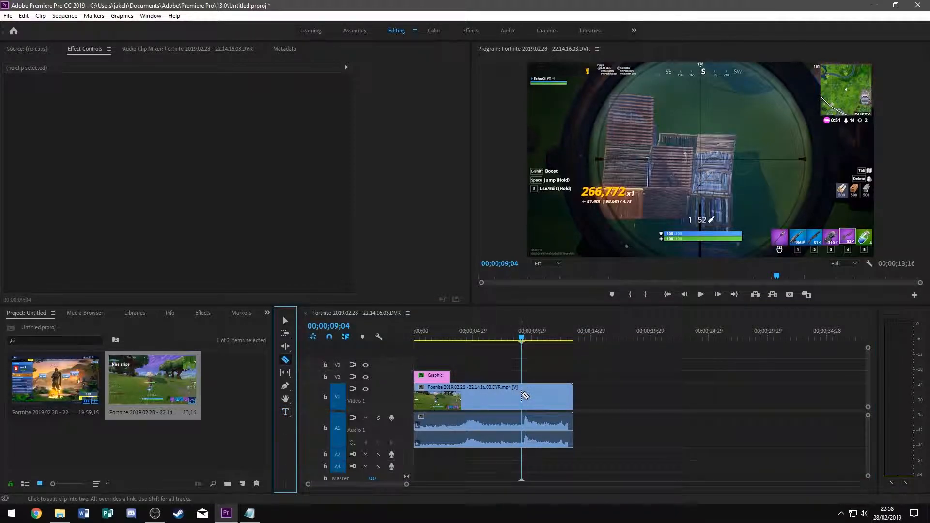
click(522, 396)
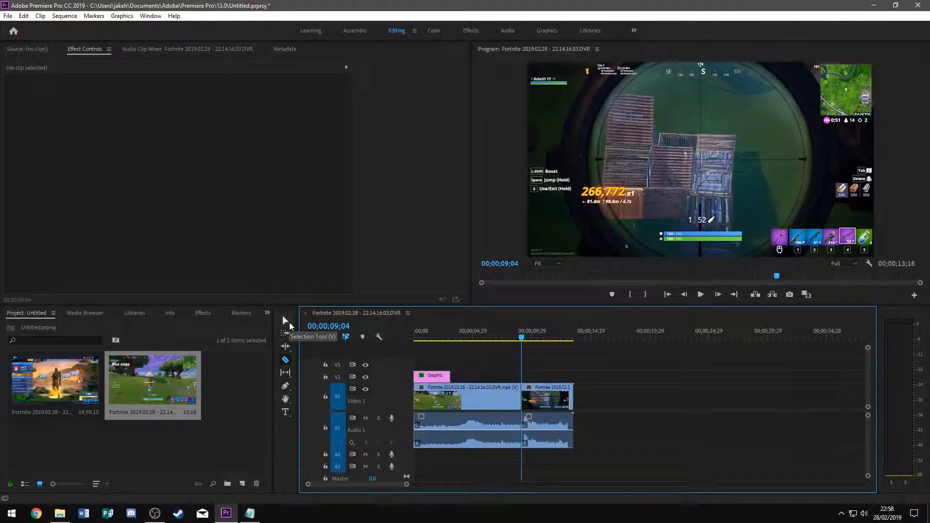
Split the gameplay clip again at 00;00;09;25 with the Razor tool and return to the Selection tool.
drag(522, 339, 530, 339)
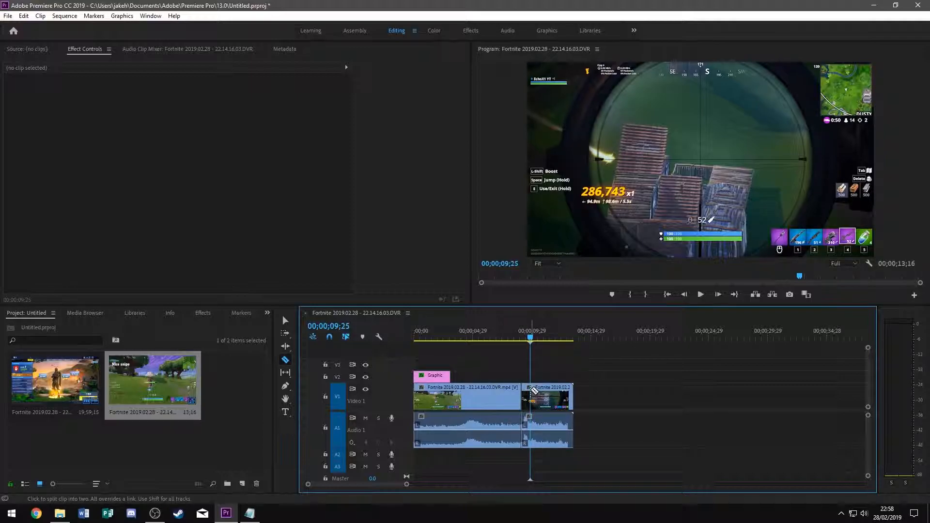
click(531, 390)
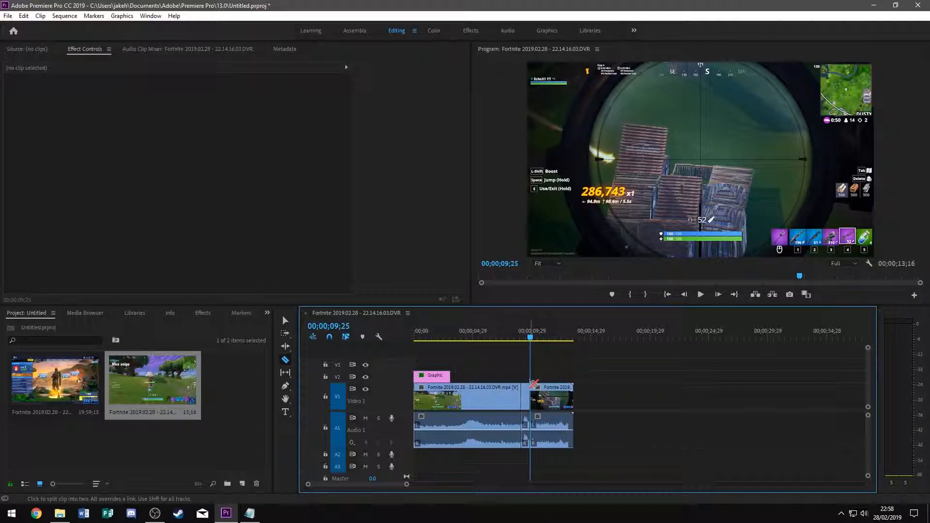
click(286, 321)
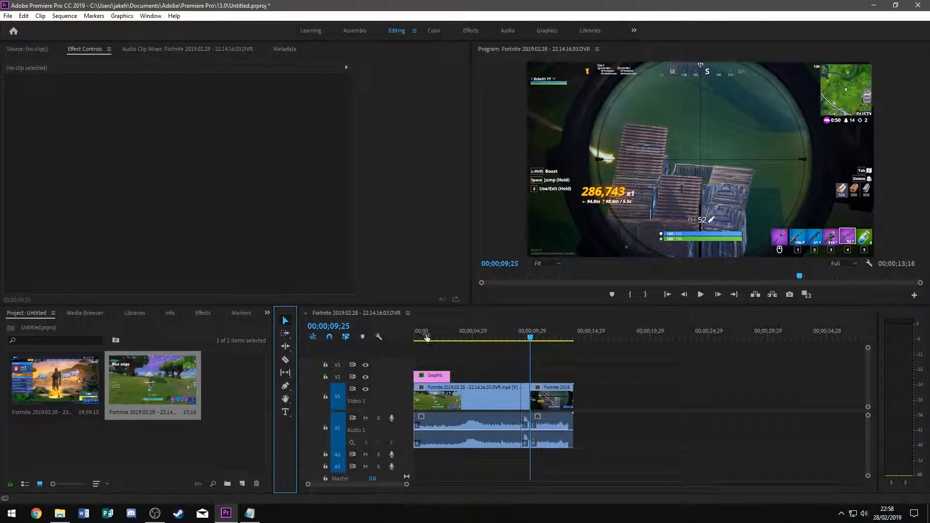
Turn on Position and Scale keyframing for the short middle clip at its start, 00;00;09;04.
click(525, 398)
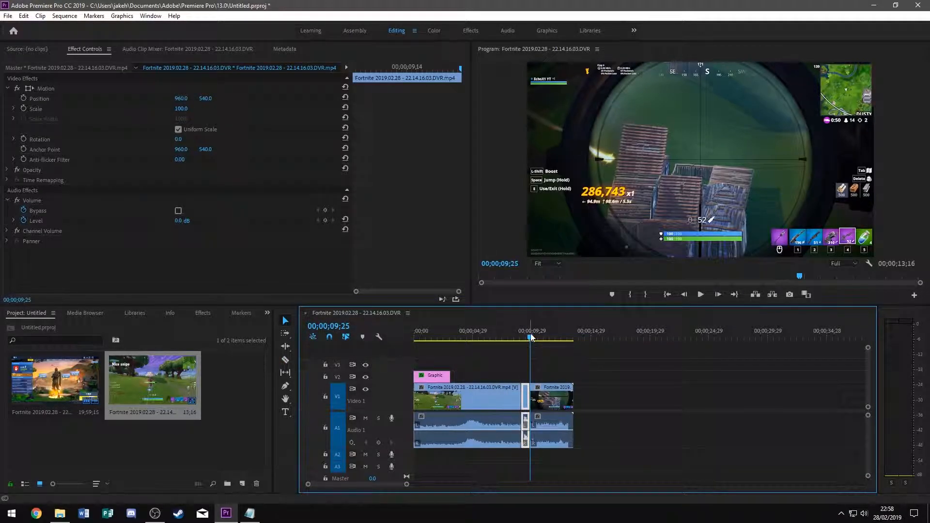
drag(531, 337, 525, 337)
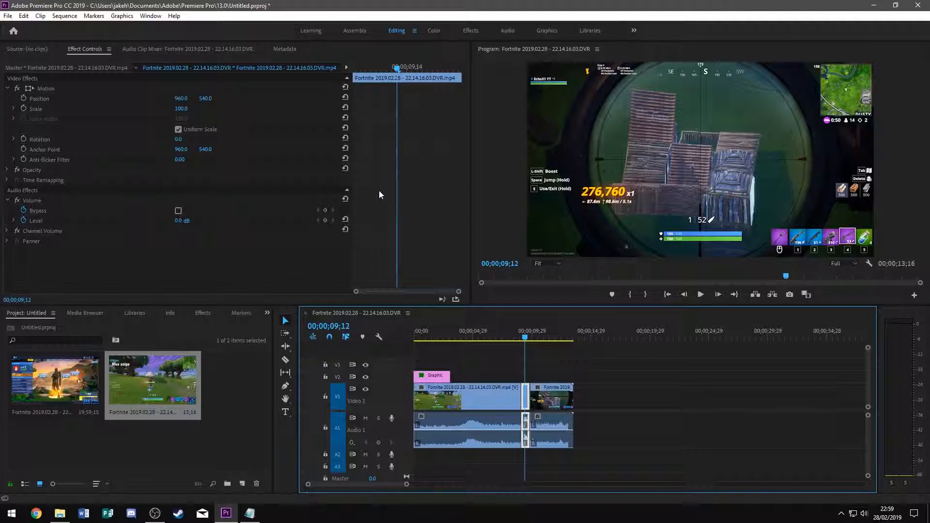
click(521, 337)
drag(520, 336, 521, 337)
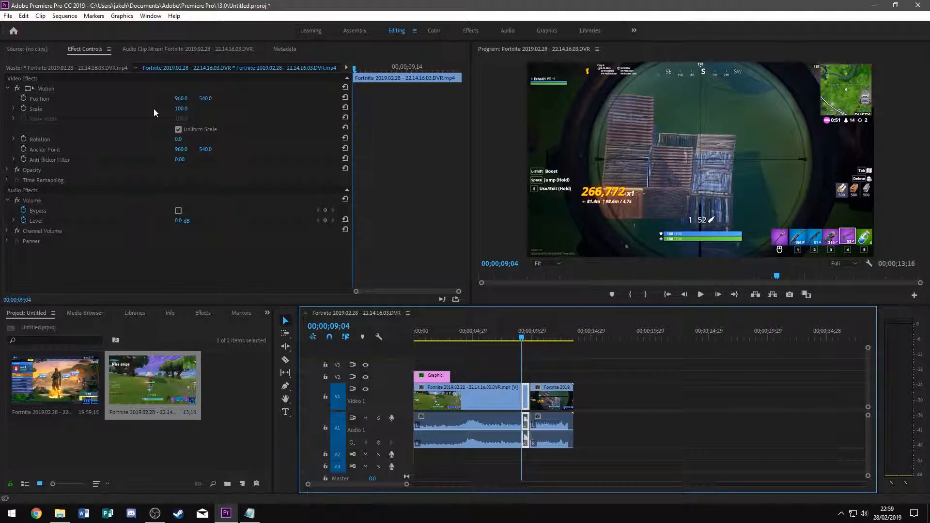
click(24, 98)
click(24, 108)
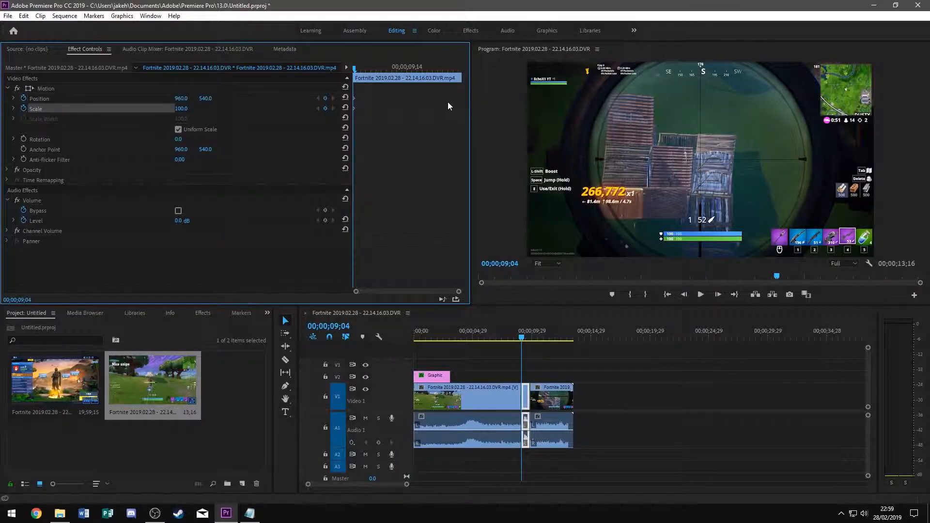
Keyframe the middle clip at 00;00;09;06 with Scale 632.0 and Position 533.6, -146.1, and play on from there.
drag(354, 70, 366, 73)
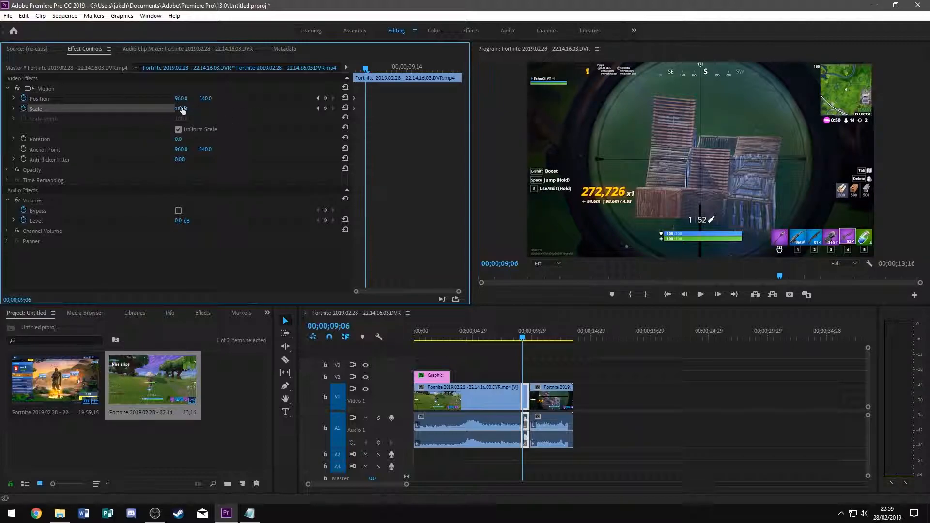
drag(180, 108, 228, 111)
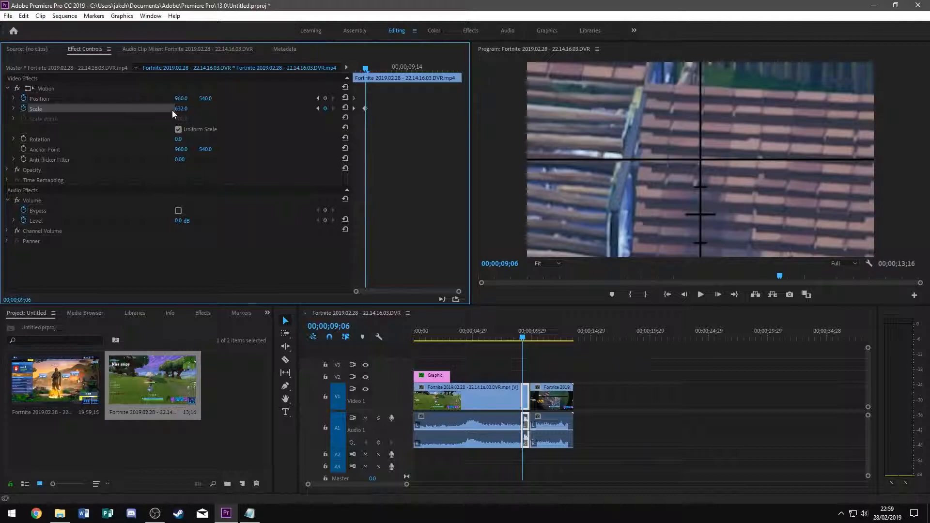
click(142, 99)
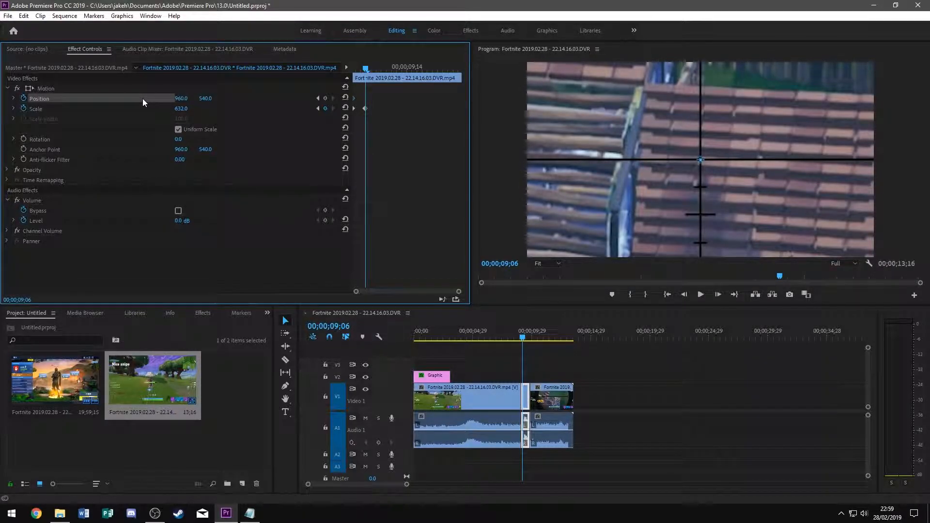
drag(660, 187, 599, 154)
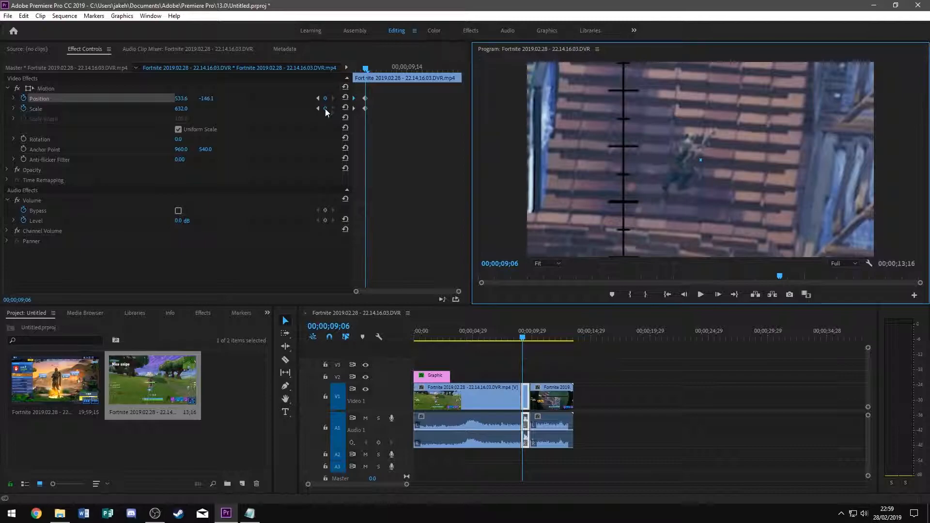
click(366, 71)
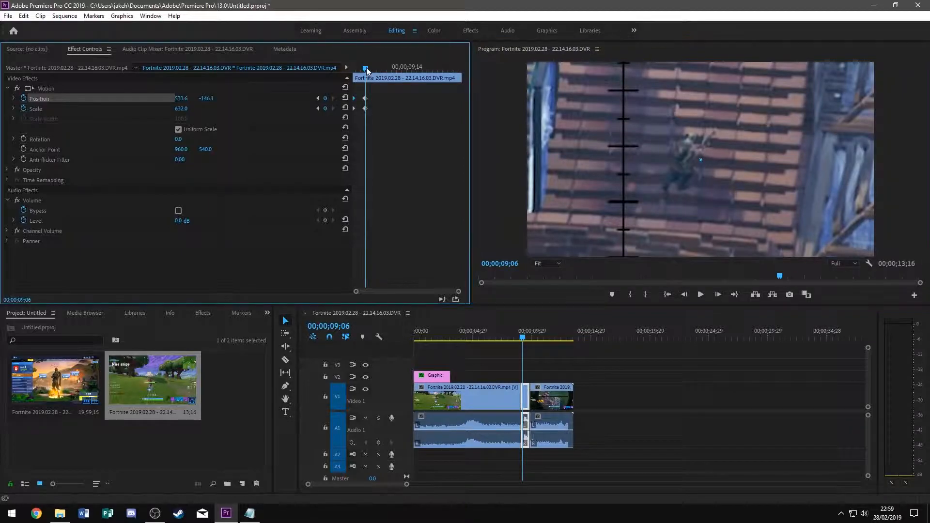
key(space)
key(space)
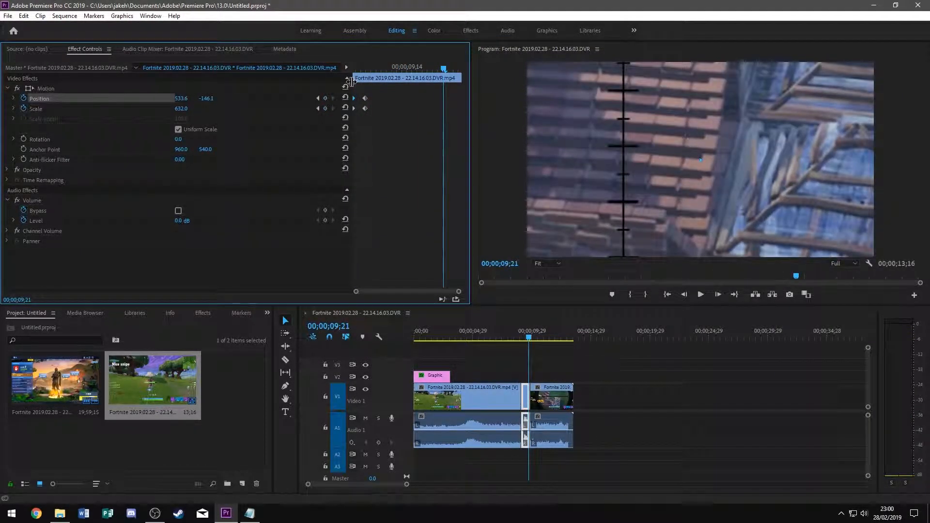
Move the zoom's end keyframes for Position and Scale to about 00;00;09;21 and play the middle clip from its start.
drag(413, 71, 361, 68)
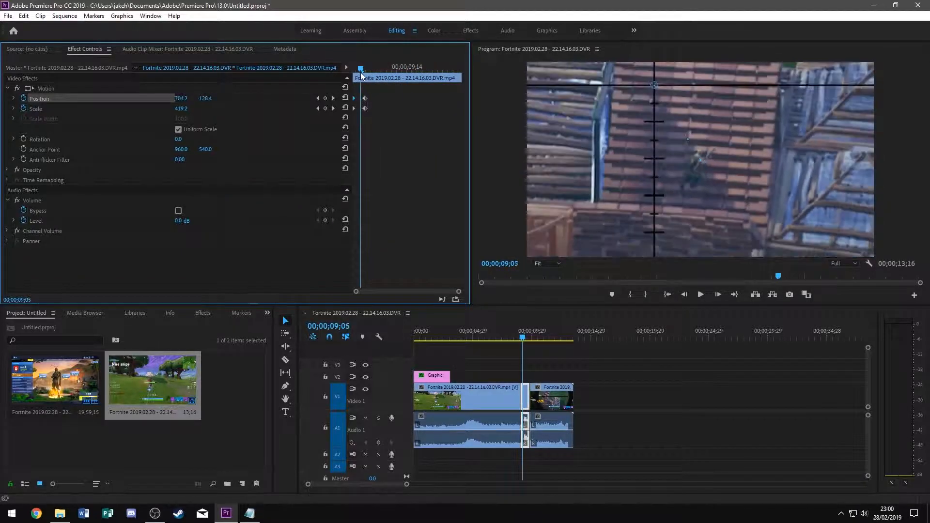
drag(388, 98, 440, 97)
drag(366, 108, 440, 108)
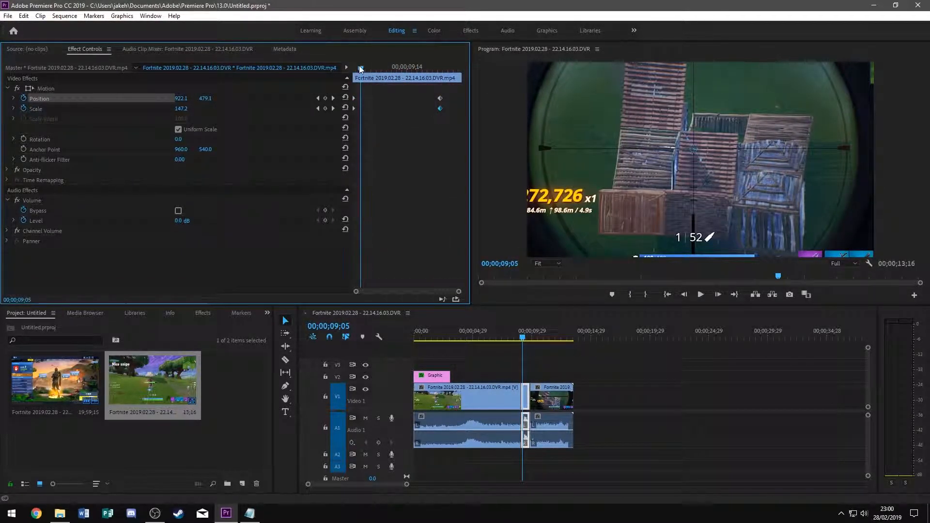
drag(360, 70, 352, 69)
key(space)
key(space)
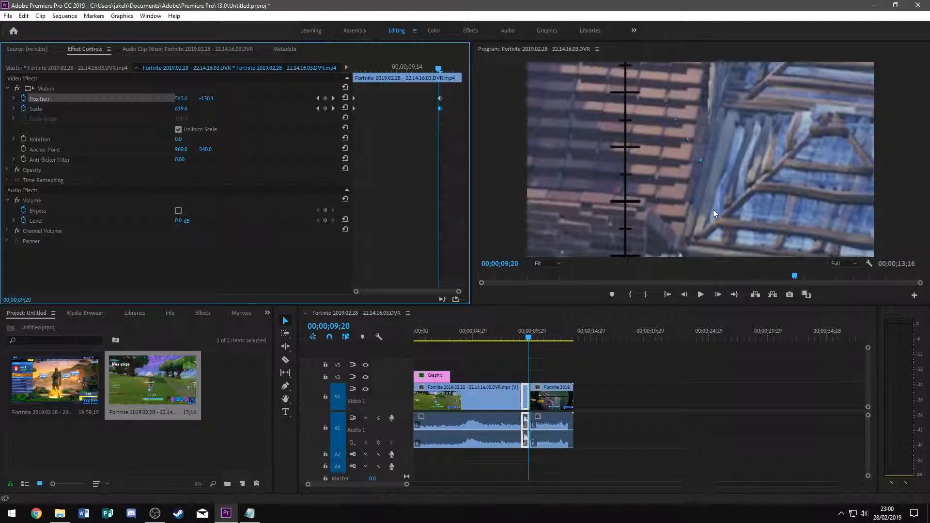
Reposition the zoomed frame to 847.4, 647.2 at 00;00;09;21 and play the zoom from the clip's start.
click(441, 69)
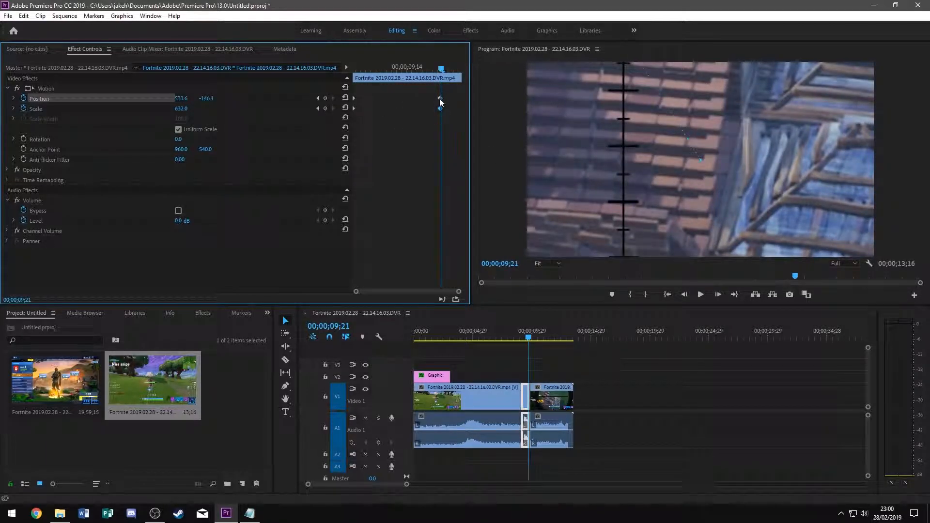
drag(644, 144, 674, 205)
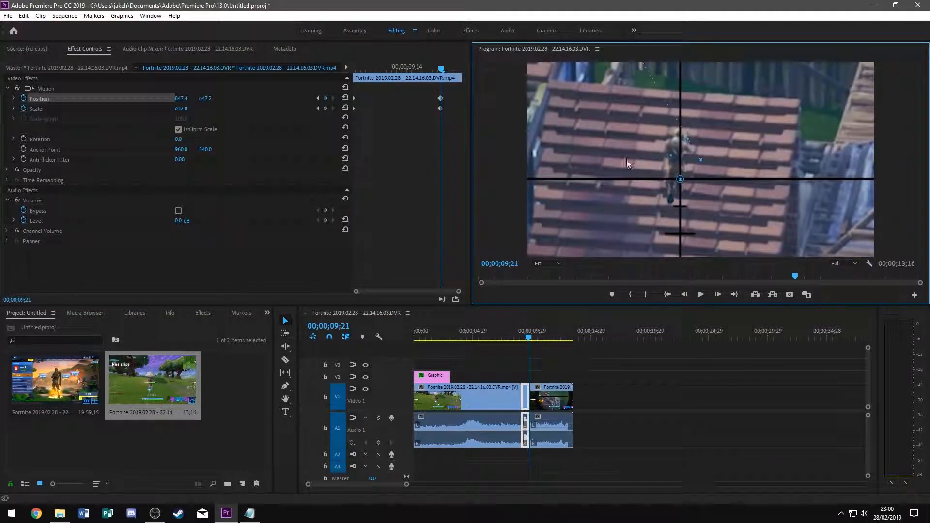
drag(441, 70, 349, 75)
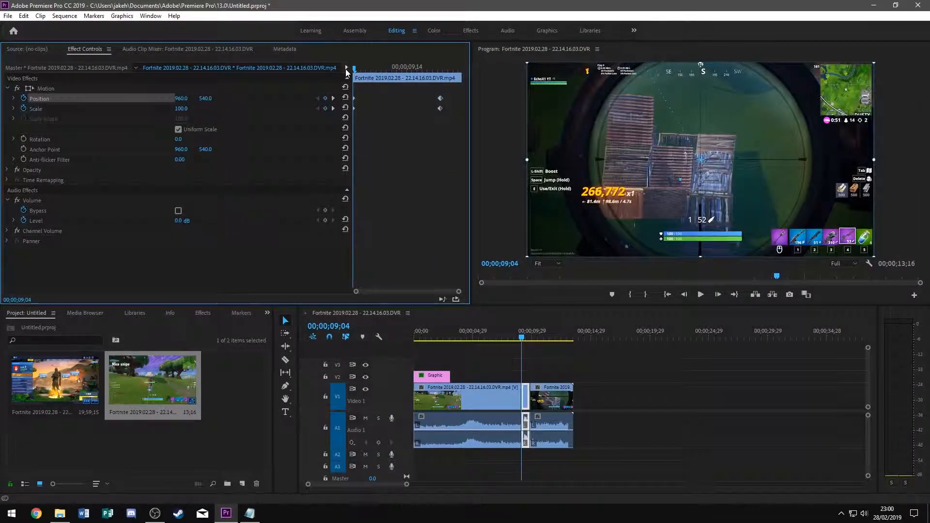
key(space)
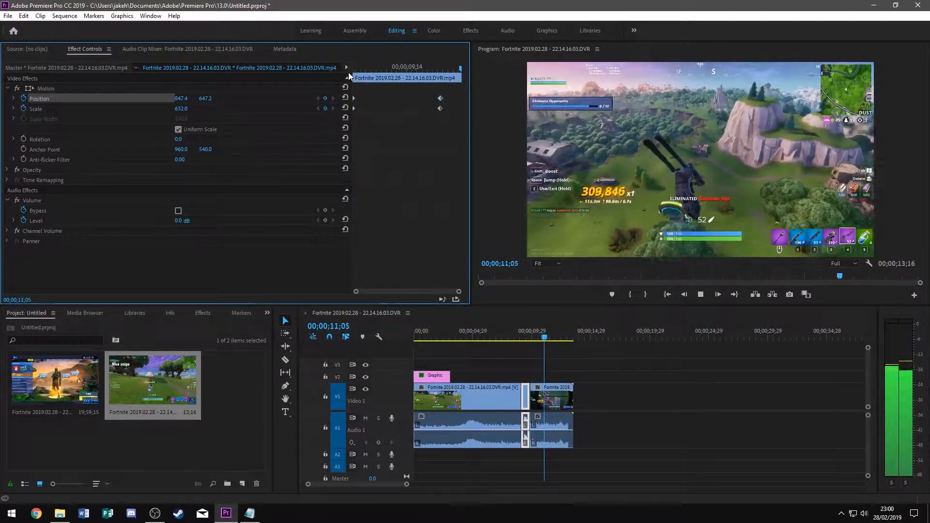
key(space)
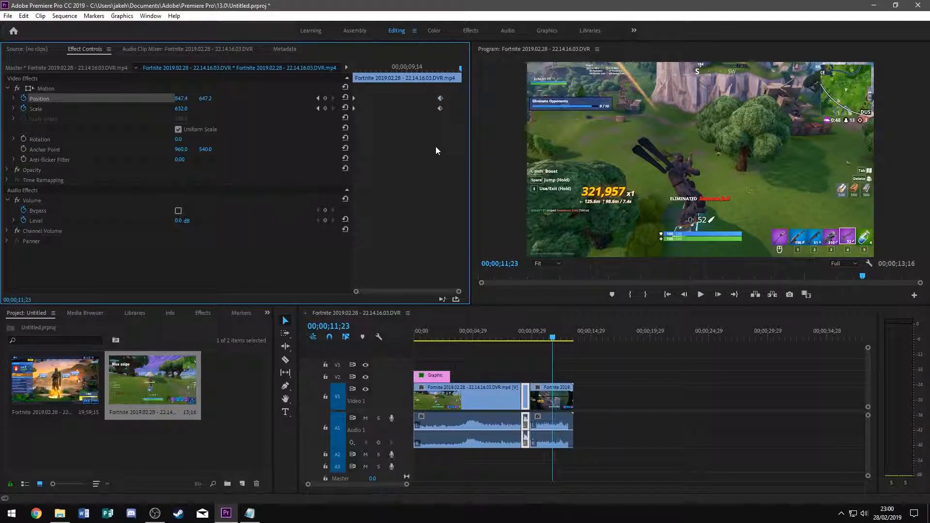
Delete the Position and Scale keyframes from the short middle clip and return the playhead to 00;00;09;04.
click(523, 396)
click(526, 400)
drag(554, 336, 523, 336)
click(440, 98)
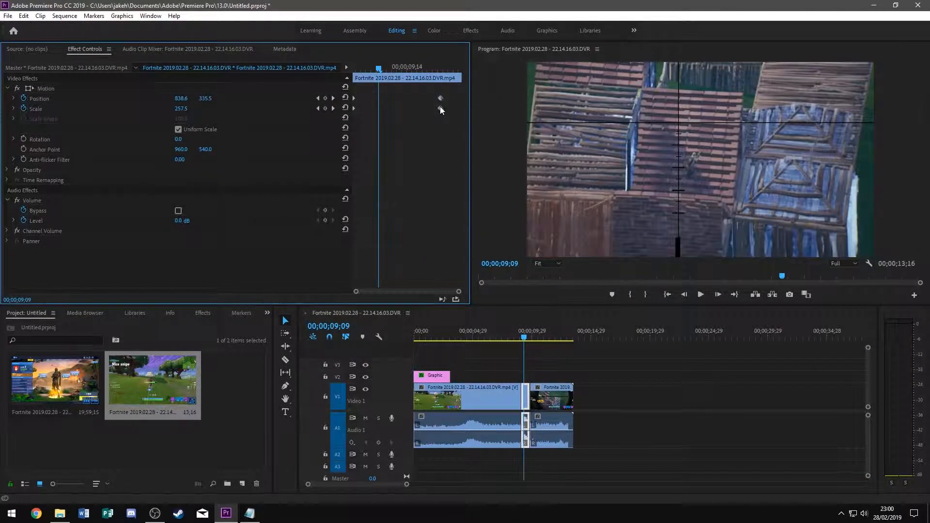
key(Delete)
click(440, 107)
key(Delete)
click(440, 99)
key(Delete)
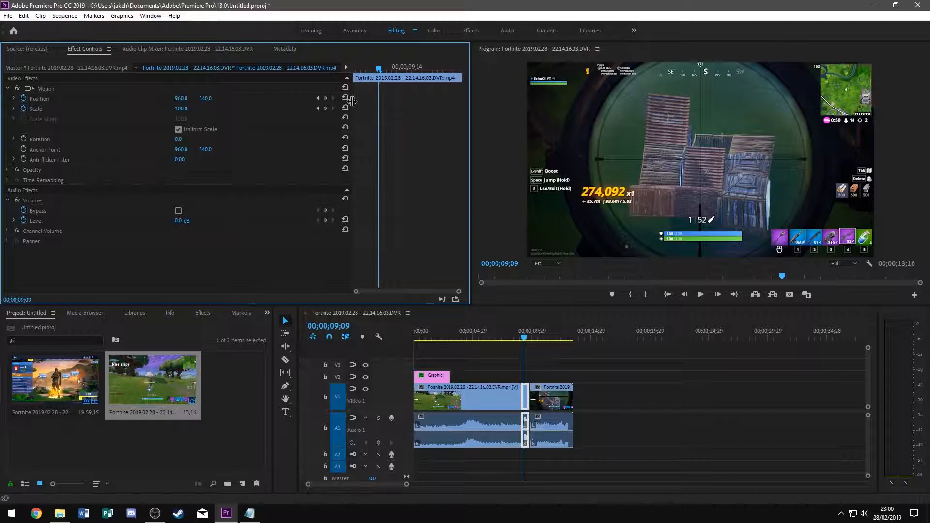
drag(378, 72, 355, 71)
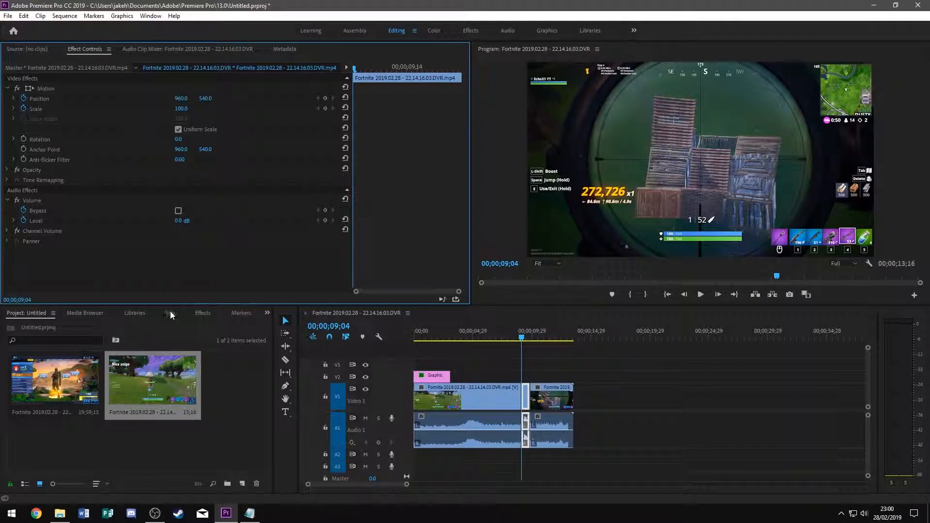
Apply the Crop effect from the Transform video effects to the short middle clip.
click(203, 313)
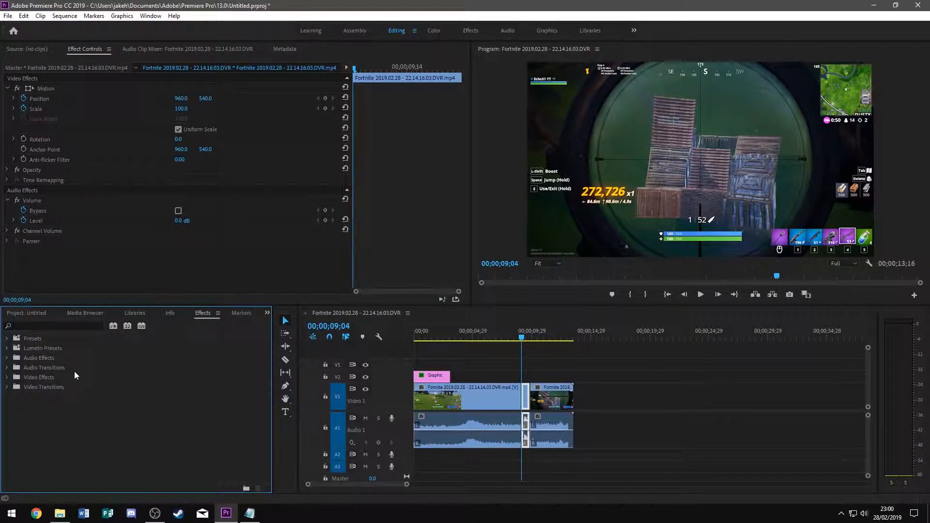
click(7, 388)
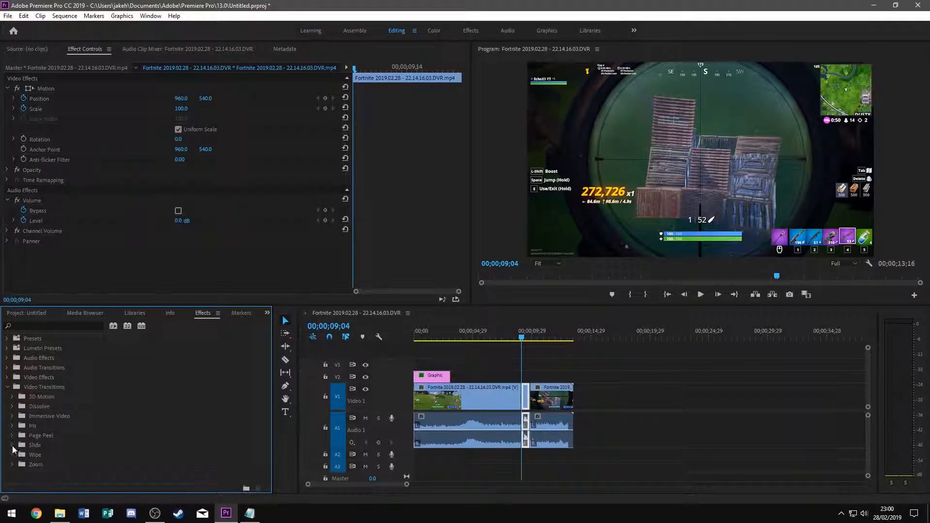
click(6, 387)
click(7, 377)
scroll(25, 422, down, 1)
scroll(25, 421, down, 3)
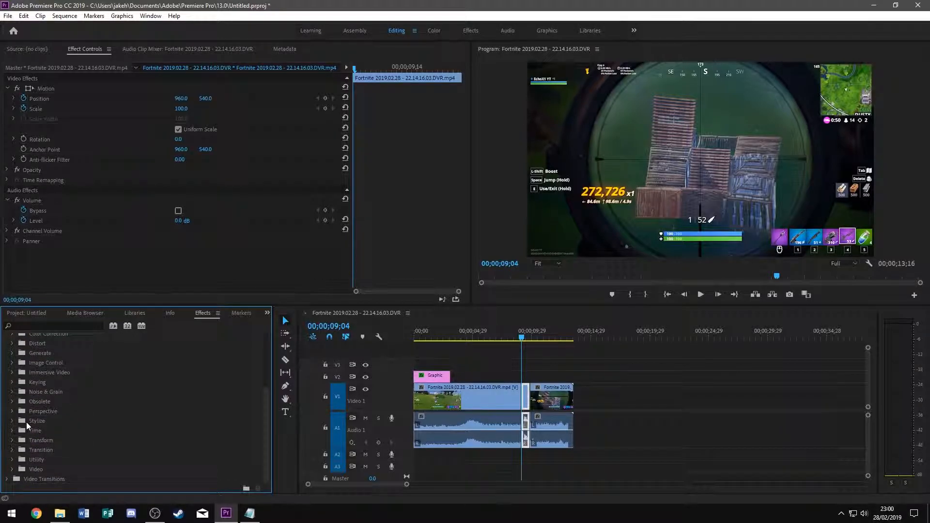
click(51, 440)
click(12, 441)
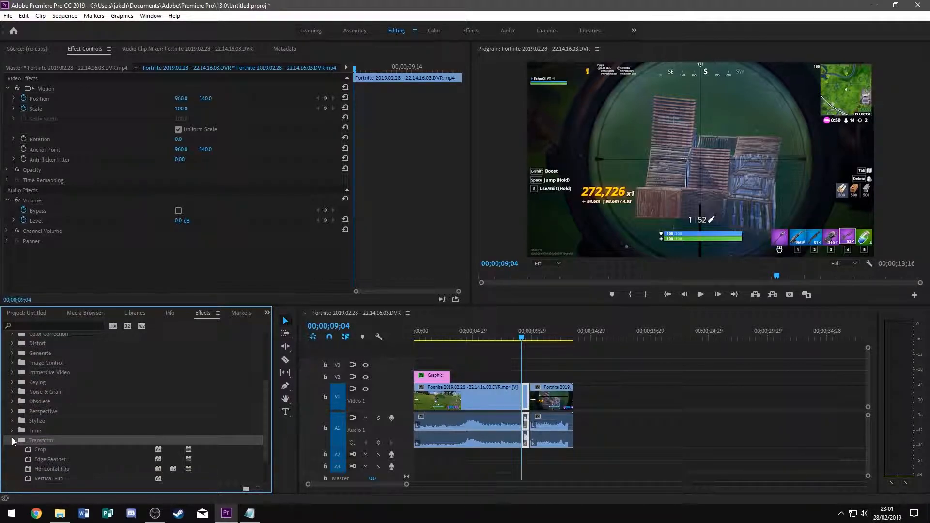
scroll(36, 435, down, 2)
click(43, 409)
drag(56, 411, 527, 397)
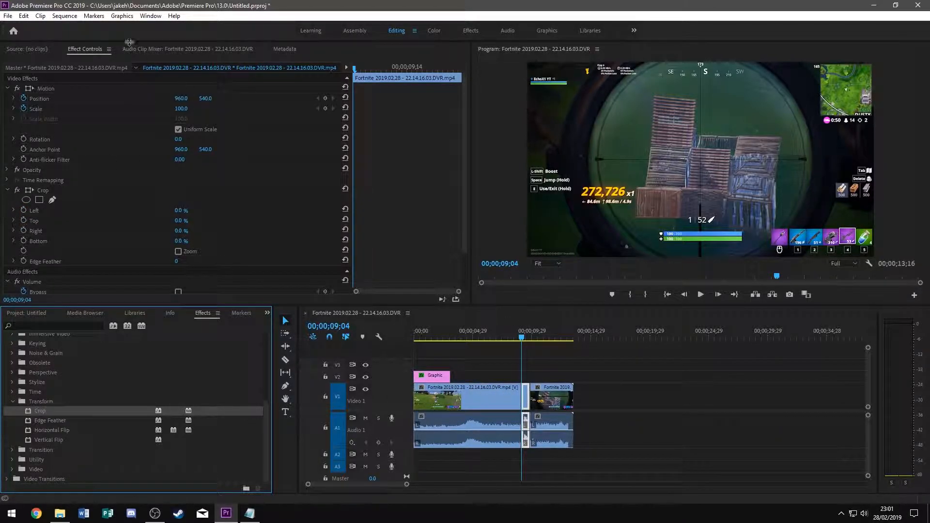
Crop the middle clip to Left 48%, Top 52%, Right 45% and Bottom 34%, and enable the crop's Zoom option.
scroll(55, 215, down, 1)
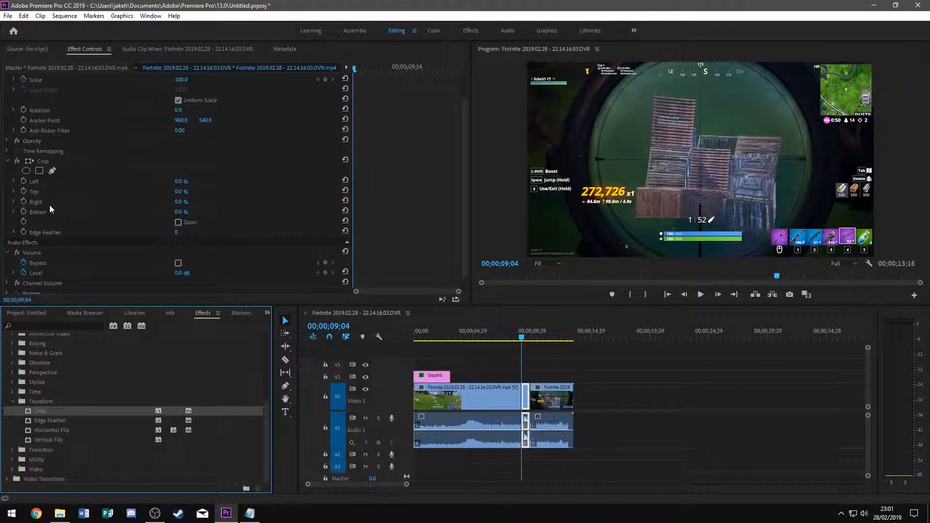
drag(182, 181, 198, 212)
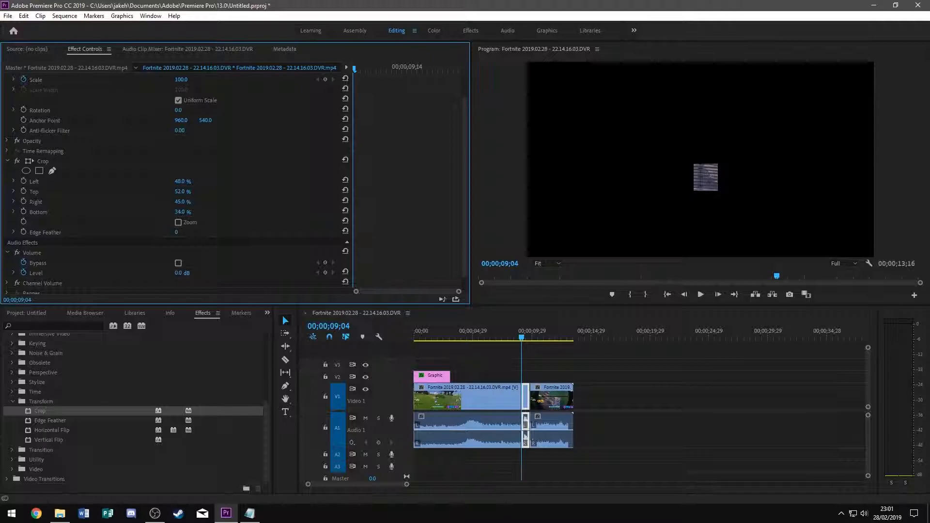
click(178, 222)
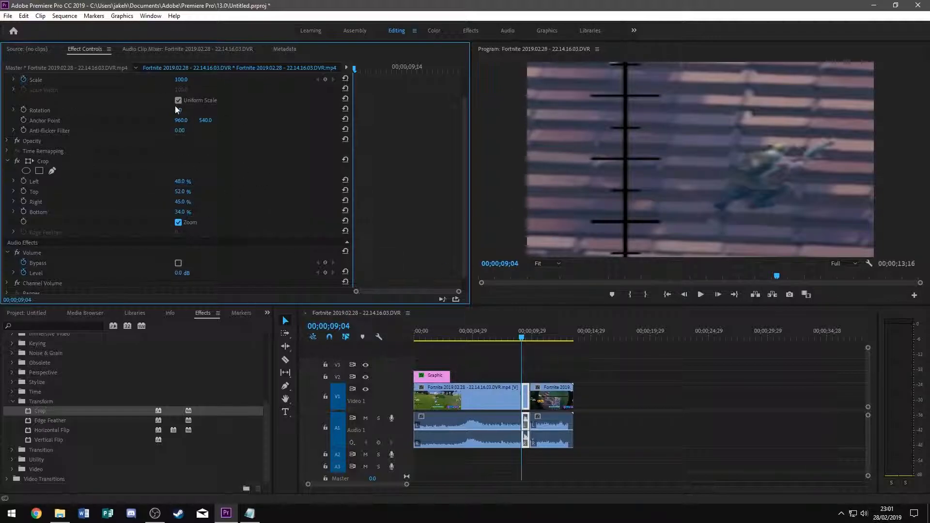
Turn off Uniform Scale in the middle clip's Motion settings.
click(188, 101)
click(189, 100)
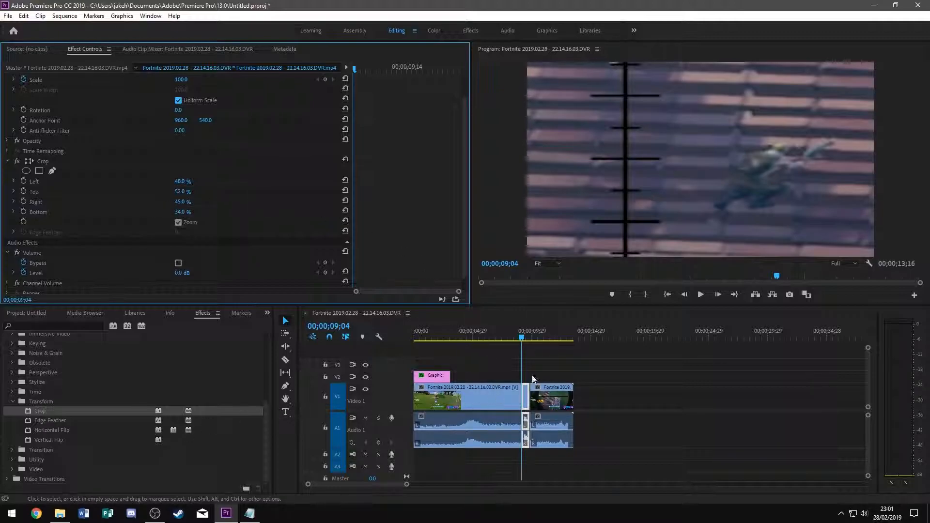
click(178, 101)
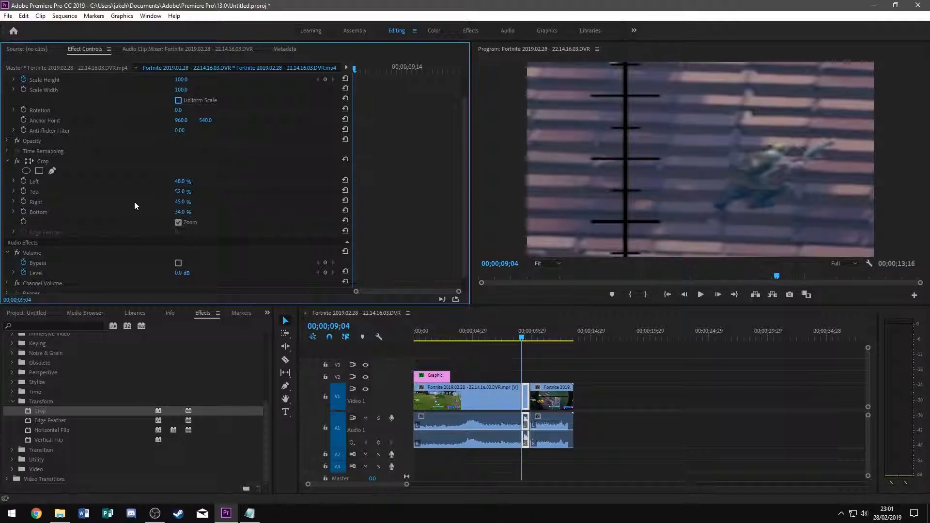
Reset the Left, Top and Right values of the middle clip's Crop effect.
click(345, 179)
click(345, 189)
click(344, 200)
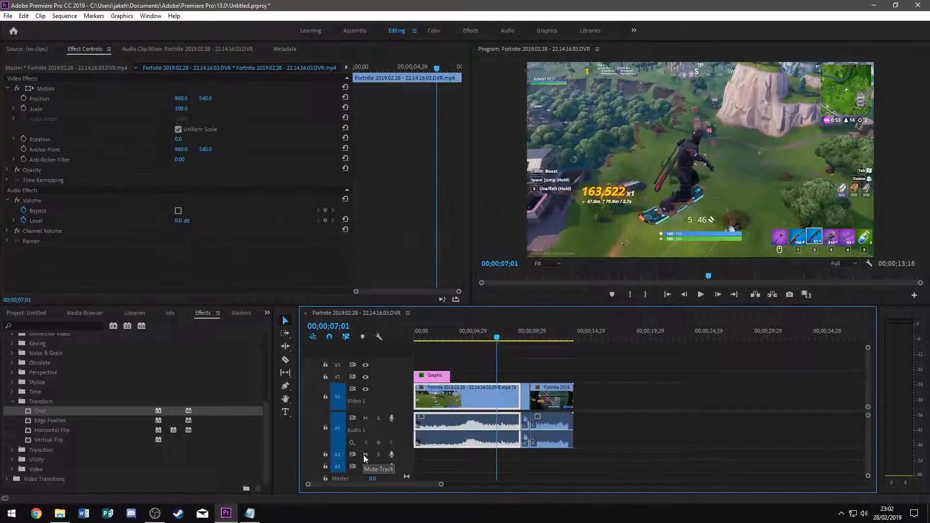
Play part of the first gameplay clip and park the playhead at 00;00;03;12, just past the title graphic.
scroll(402, 428, down, 2)
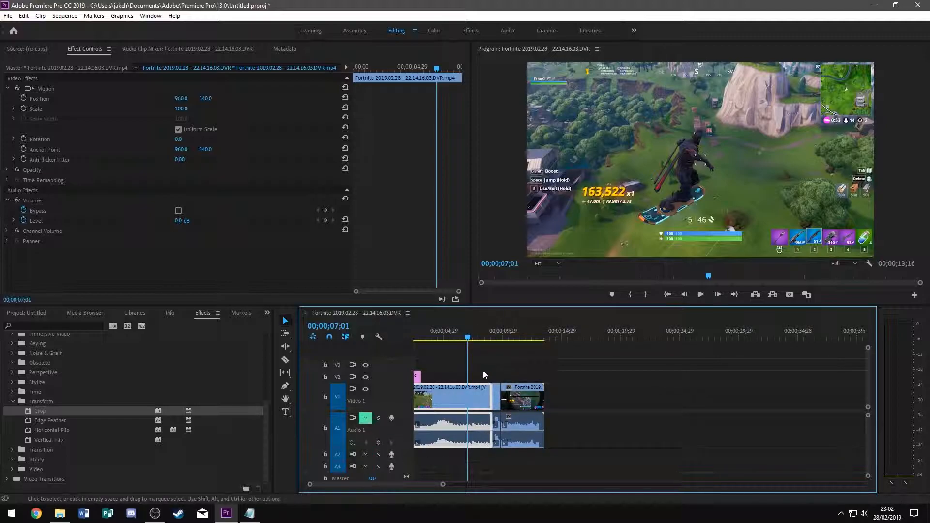
drag(468, 343, 427, 345)
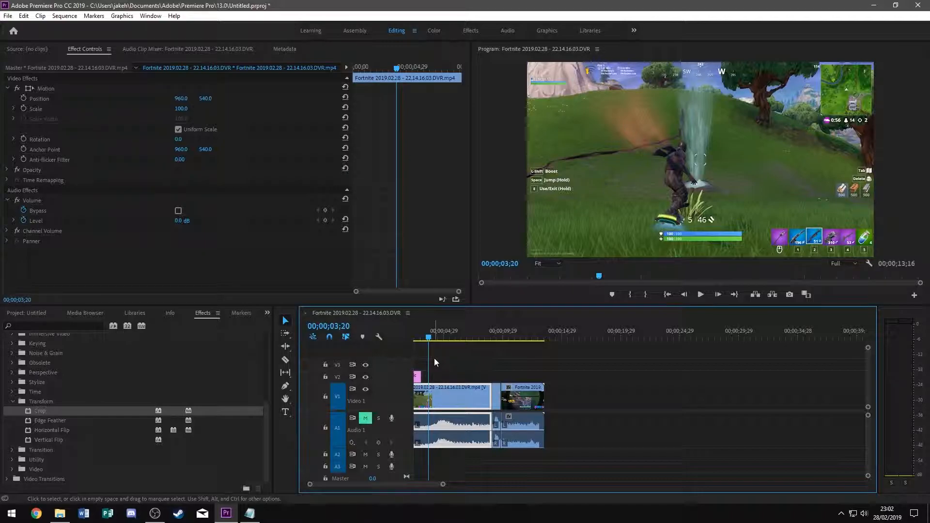
key(space)
click(473, 340)
drag(474, 340, 455, 339)
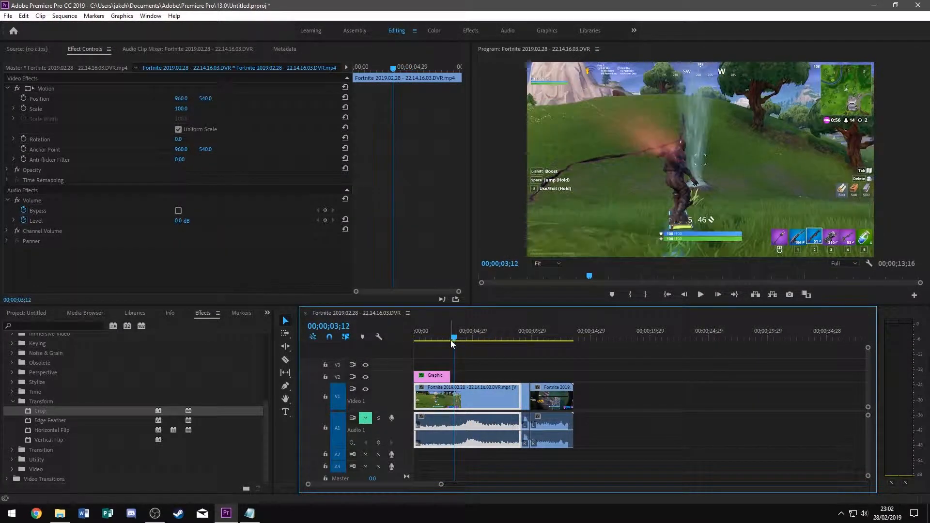
Import the logo image 5.png from the Channel art and Intro folder into the project.
click(60, 513)
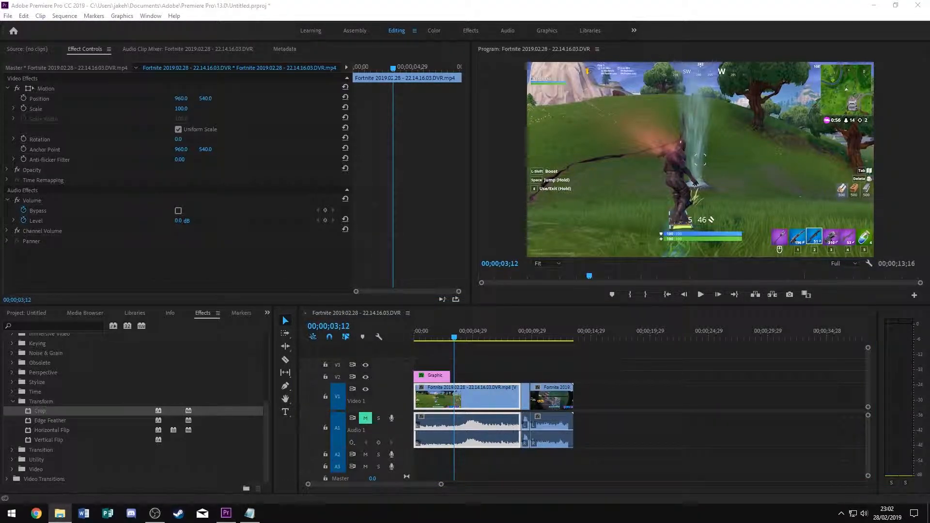
click(29, 313)
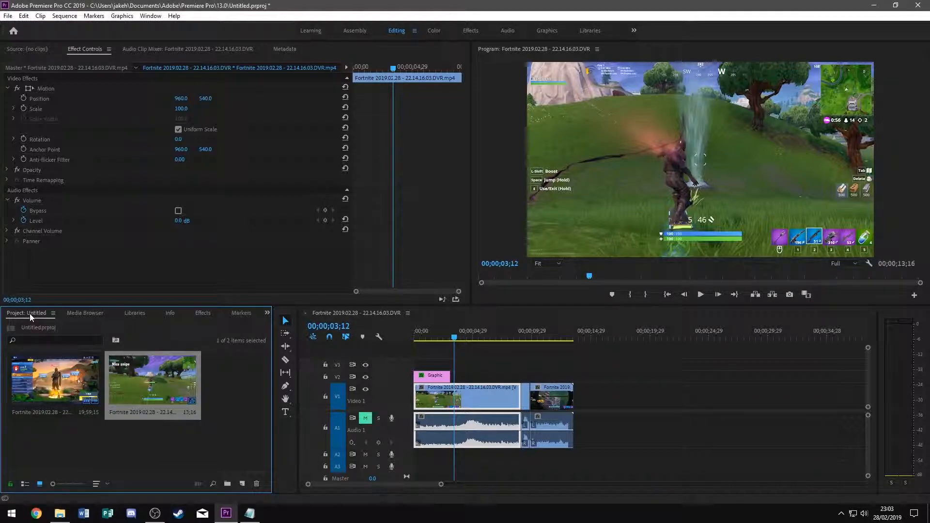
double_click(235, 375)
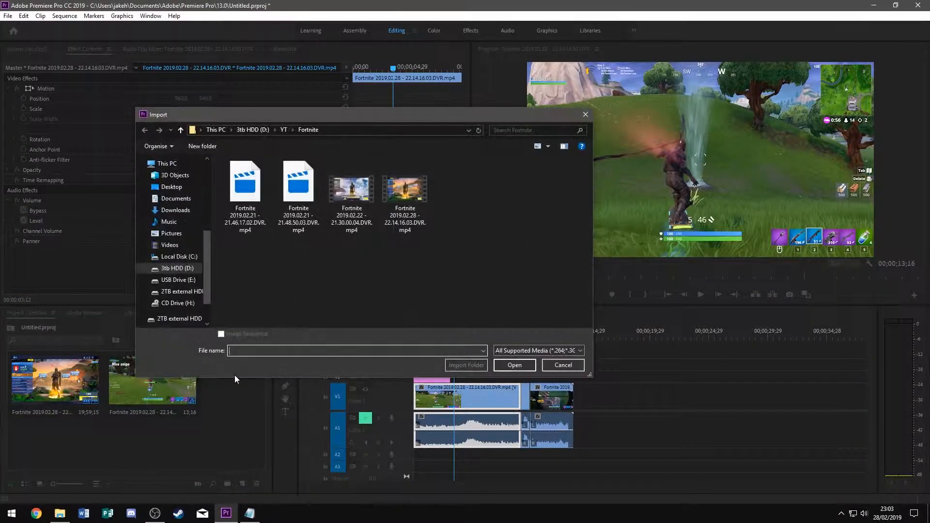
click(284, 130)
double_click(354, 187)
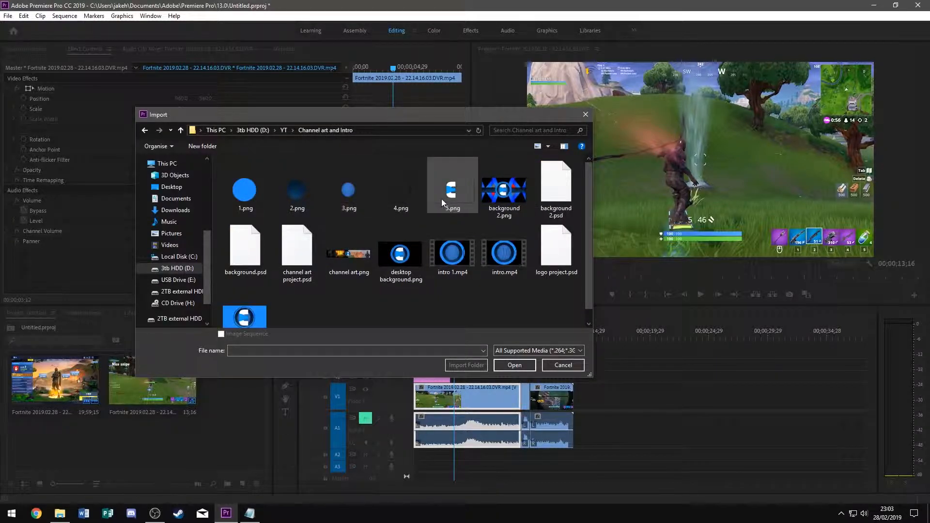
scroll(413, 254, down, 1)
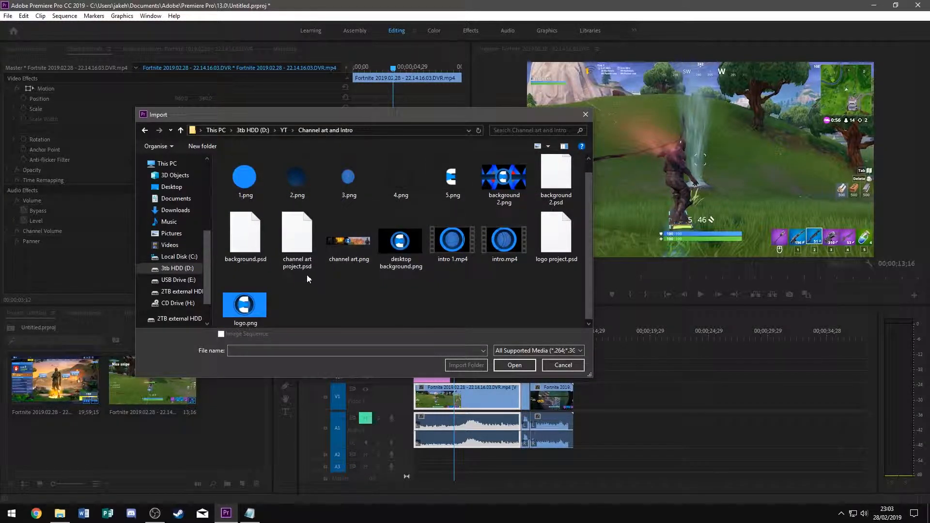
double_click(452, 182)
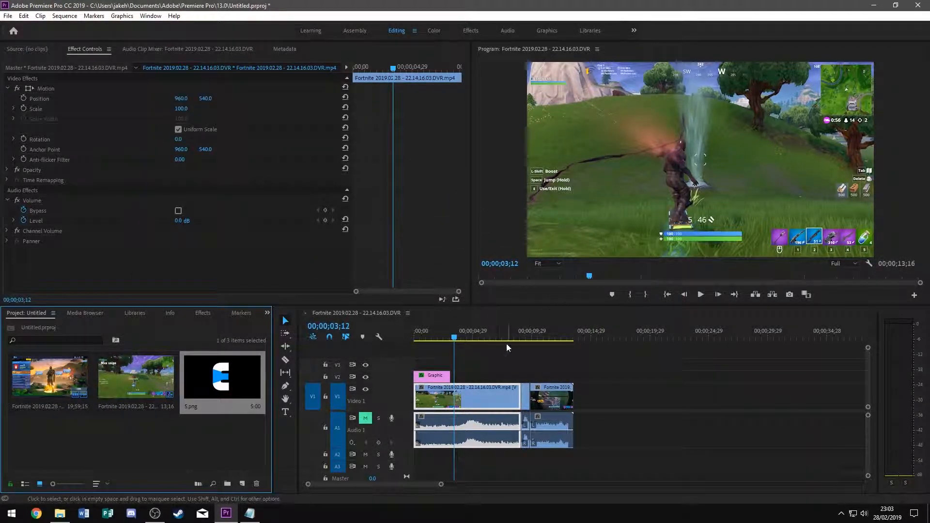
Place 5.png on track V2 just after the title graphic, preview it over the gameplay, and return the playhead to 00;00;03;13.
drag(243, 385, 458, 380)
key(space)
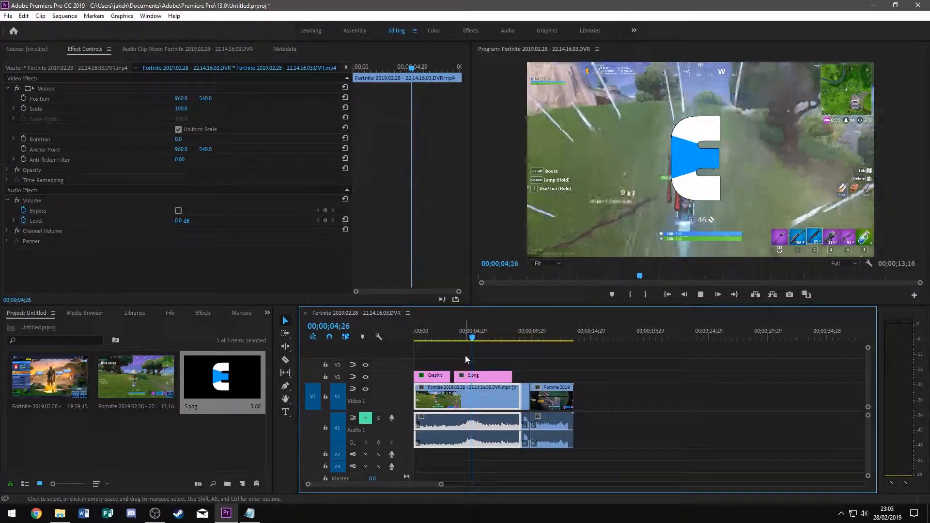
click(487, 339)
drag(486, 339, 455, 341)
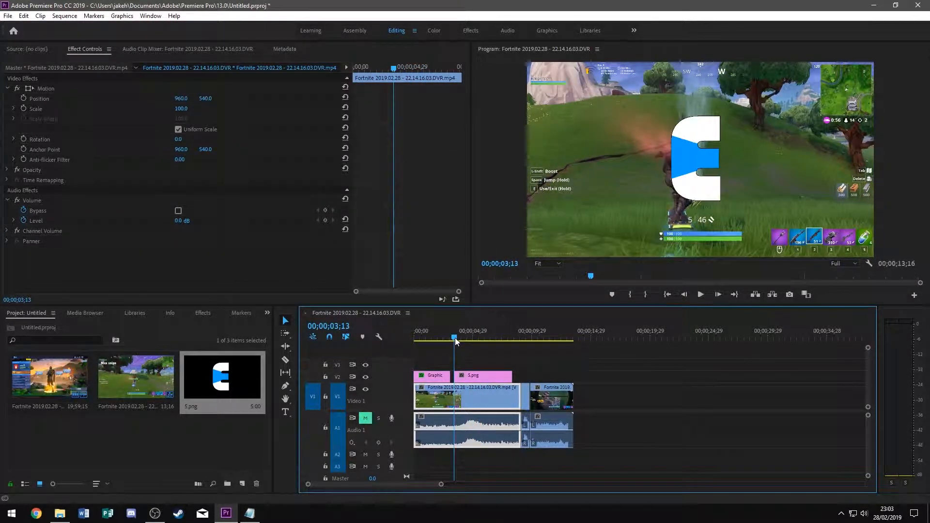
Set the 5.png clip's Scale to 44 and turn on Position keyframing at 00;00;03;13.
click(473, 376)
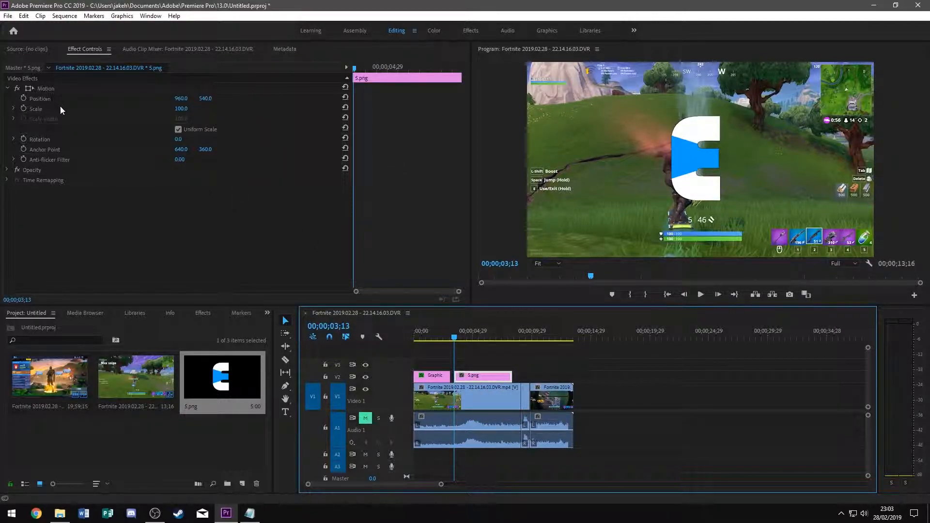
drag(180, 109, 186, 102)
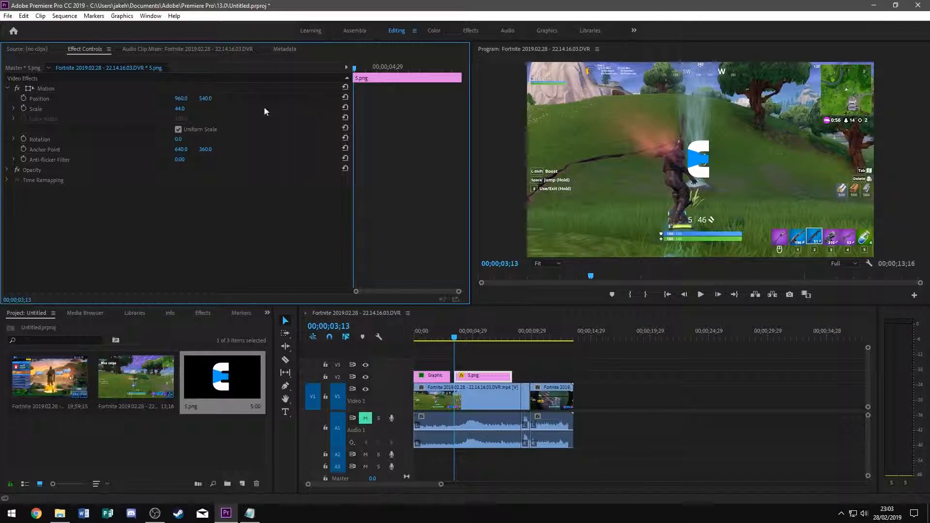
click(24, 99)
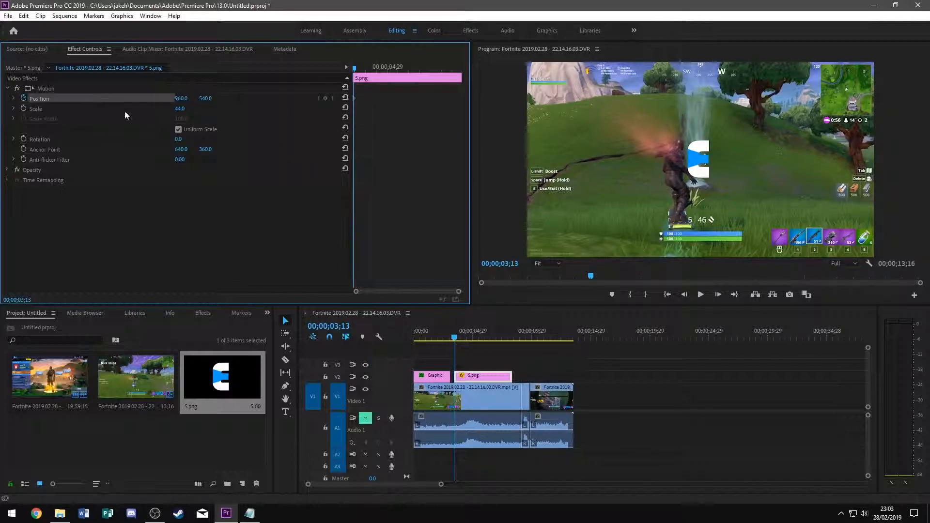
Add a Position keyframe at 00;00;04;02 and move the logo to the frame's upper-left area, about 303, 189.
click(356, 69)
drag(356, 69, 368, 69)
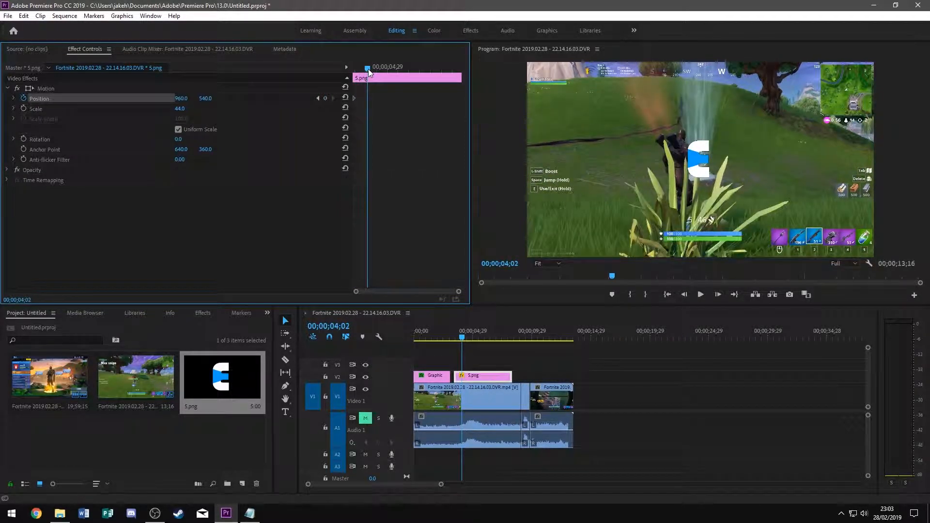
click(694, 164)
click(99, 99)
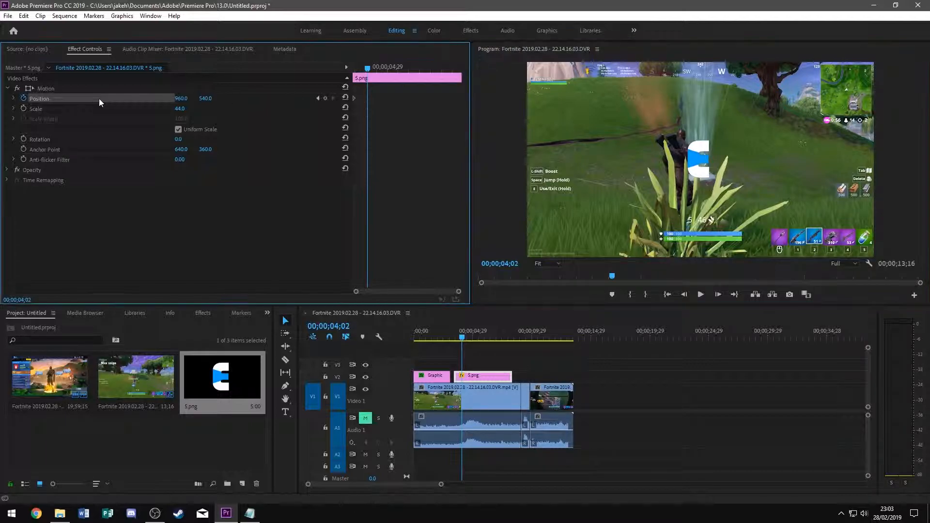
click(679, 163)
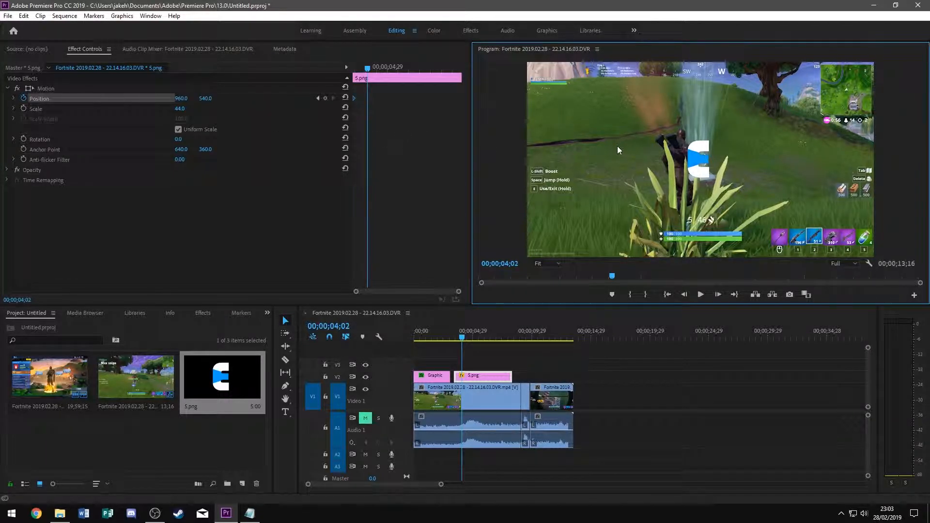
click(324, 97)
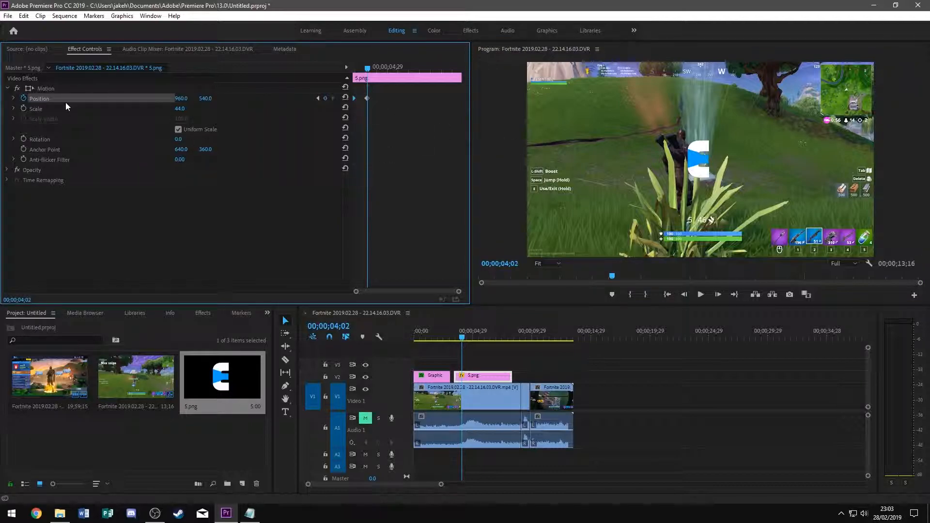
click(67, 88)
drag(681, 158, 577, 107)
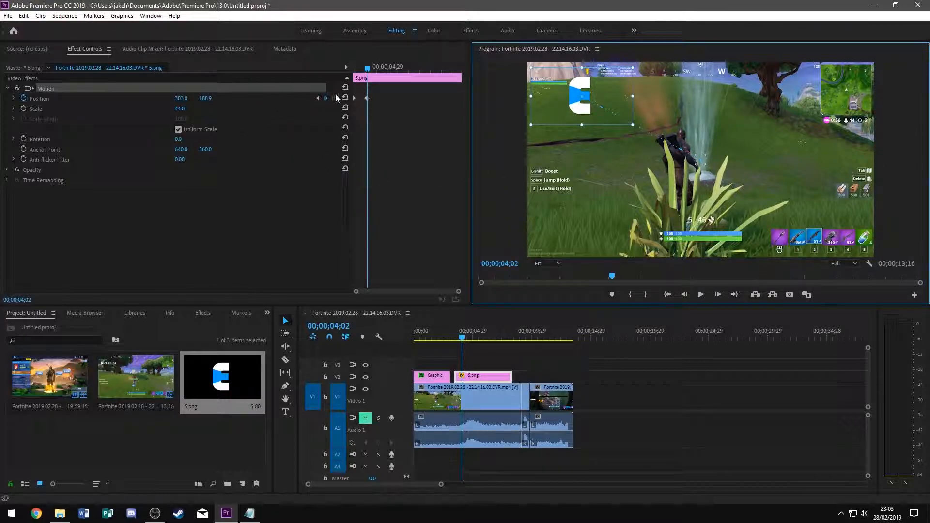
Add a Position keyframe at 00;00;04;20 and move the logo down the frame's left side to about 193, 679.
drag(367, 72, 380, 69)
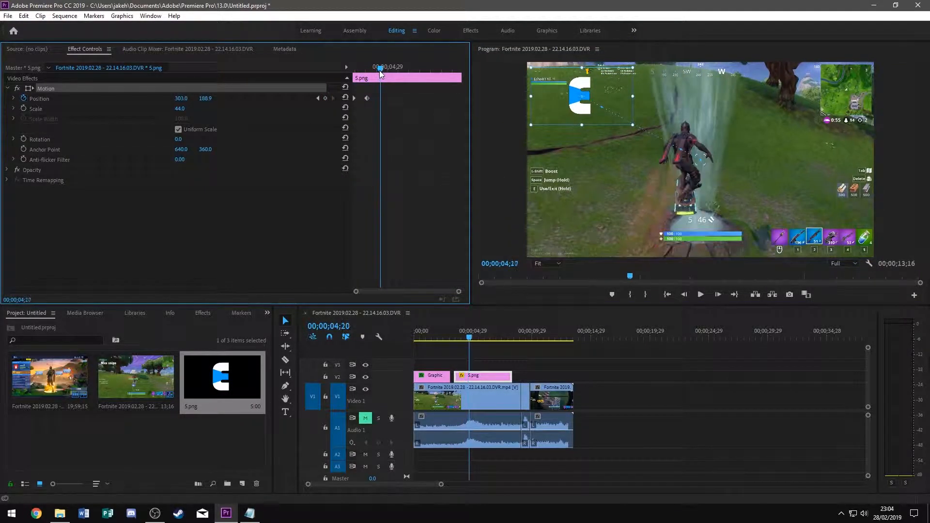
click(326, 98)
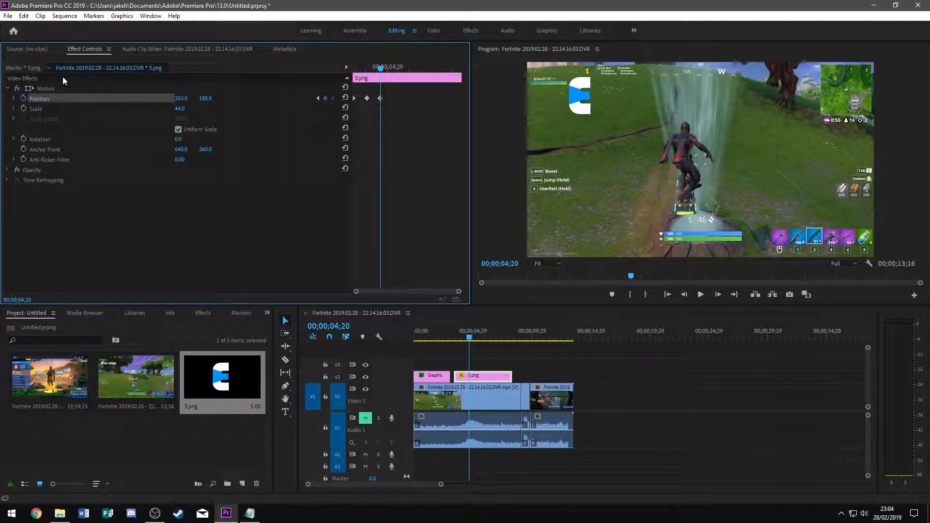
click(56, 88)
drag(583, 114, 560, 200)
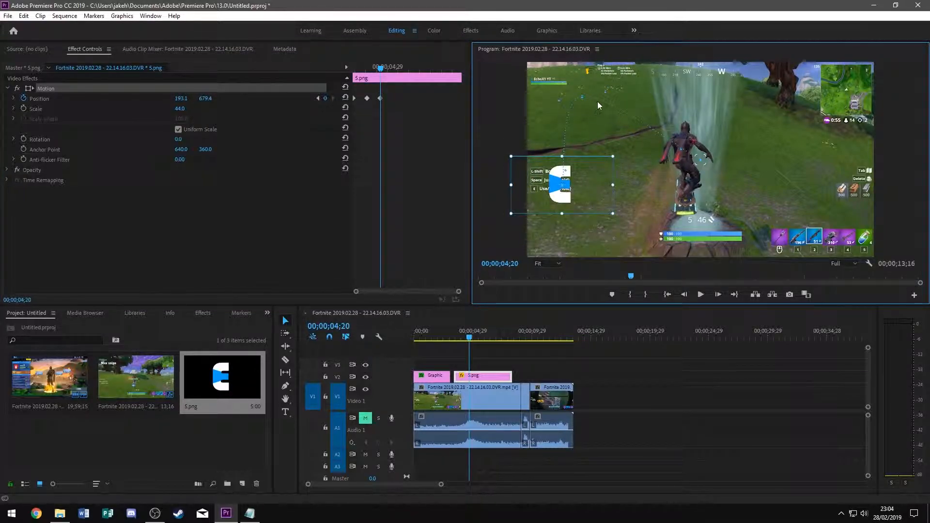
Keyframe the logo's Position to about 890, 832 at 00;00;05;12 and to about 1314, 800 at 00;00;06;01.
drag(381, 67, 396, 67)
click(326, 98)
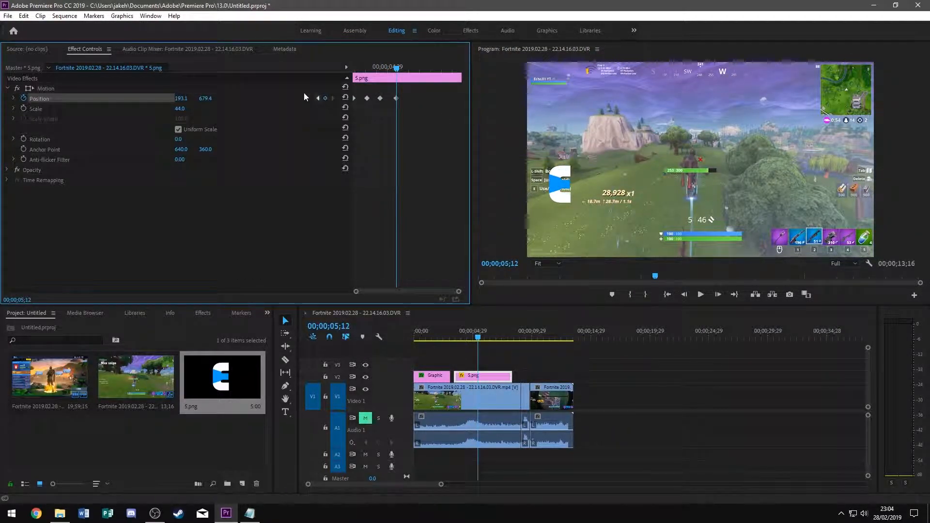
drag(564, 198, 688, 227)
drag(395, 71, 410, 67)
click(326, 98)
click(314, 90)
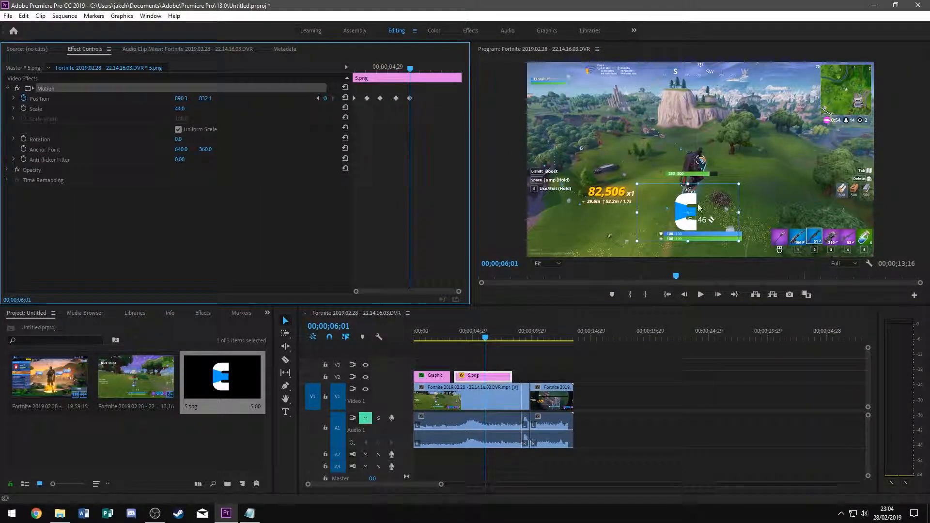
drag(690, 225, 767, 223)
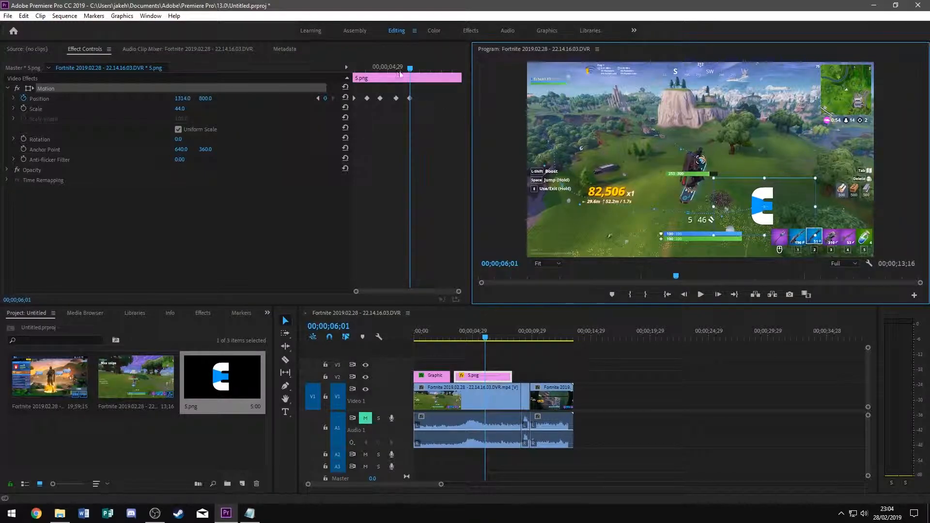
Keyframe the logo's Position to about 1534, 513 midway to the following keyframe, and to about 1416, 245 at 00;00;07;06.
drag(410, 69, 420, 75)
click(325, 98)
click(315, 90)
drag(762, 213, 802, 161)
drag(423, 68, 434, 68)
click(326, 99)
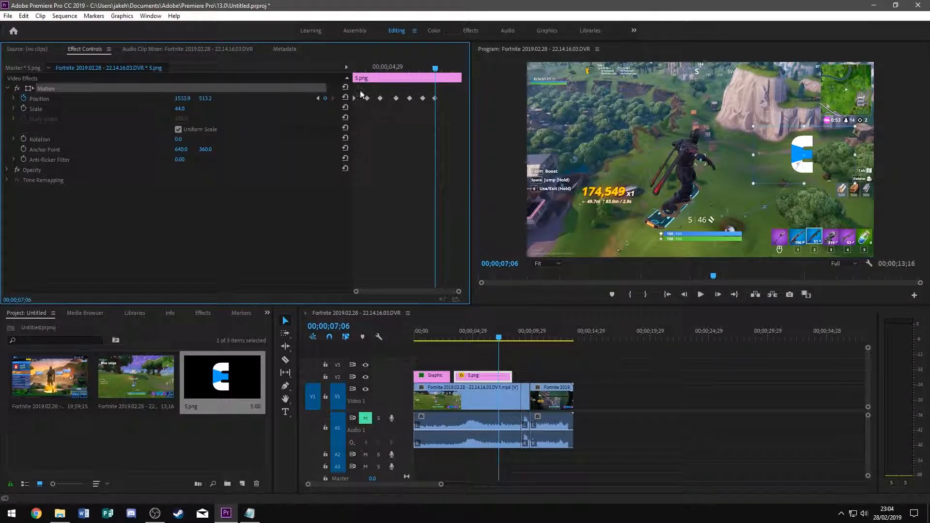
drag(768, 168, 746, 119)
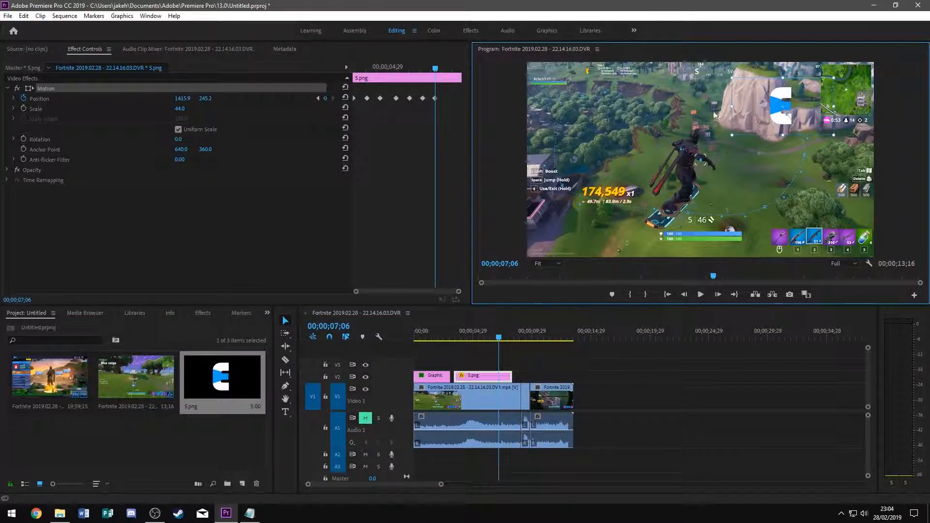
Add a Position keyframe at 00;00;07;22 and move the logo back to the frame's center, about 957, 537.
mouse_move(435, 69)
mouse_down()
mouse_move(455, 69)
mouse_move(447, 69)
mouse_up()
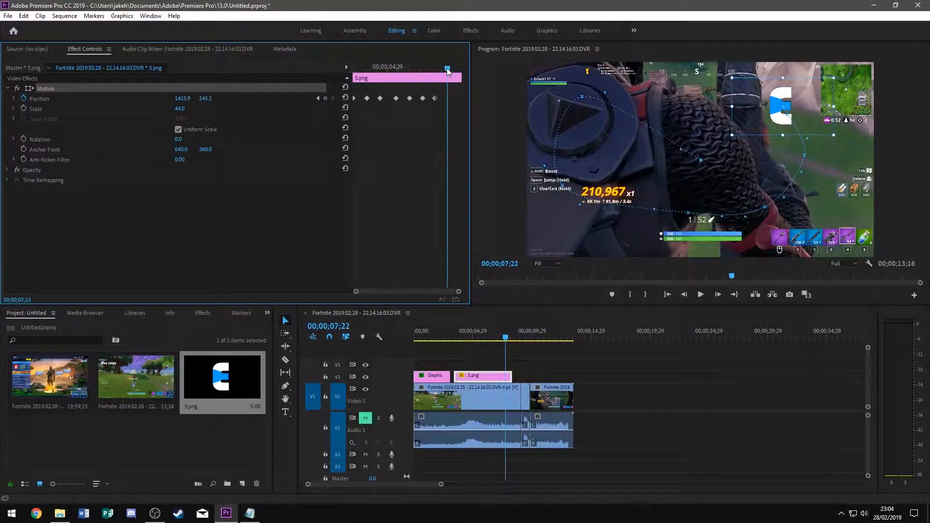
click(326, 98)
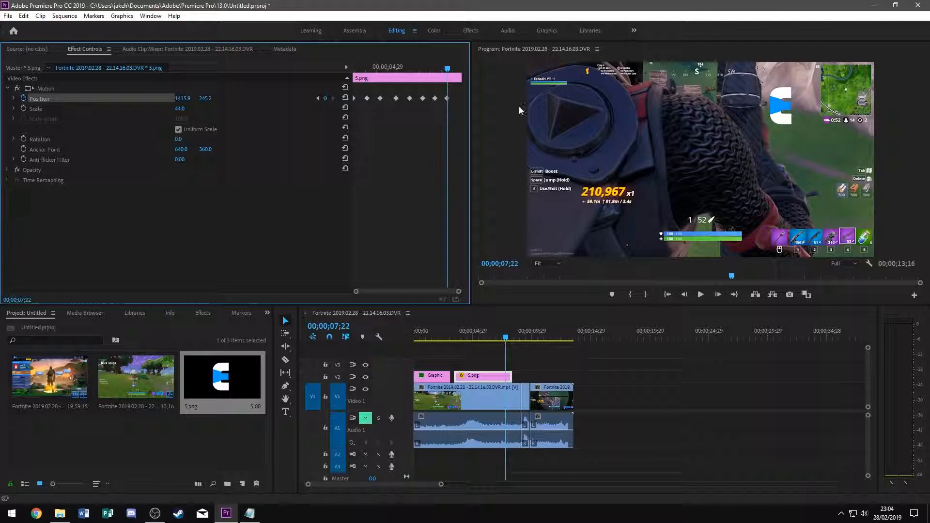
click(242, 86)
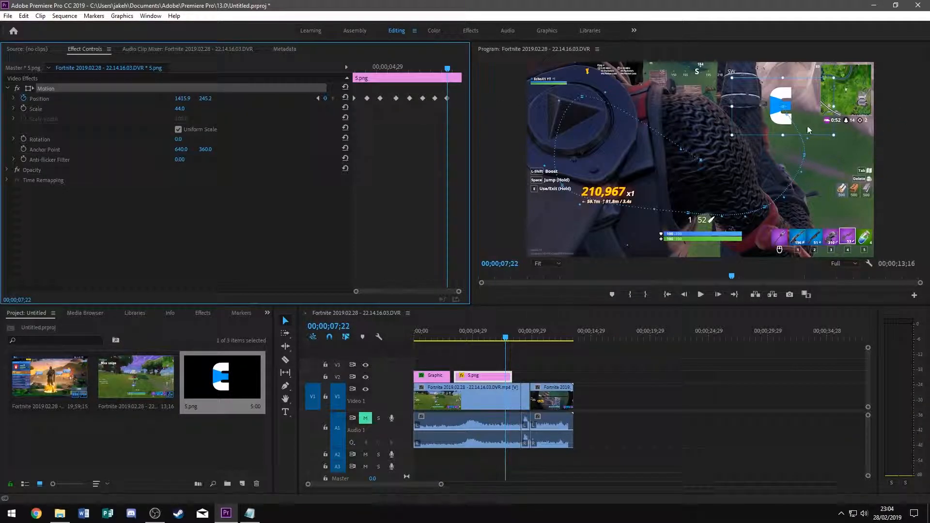
drag(779, 122, 696, 175)
Play back the logo's motion from the start of the 5.png clip.
drag(446, 71, 339, 71)
key(space)
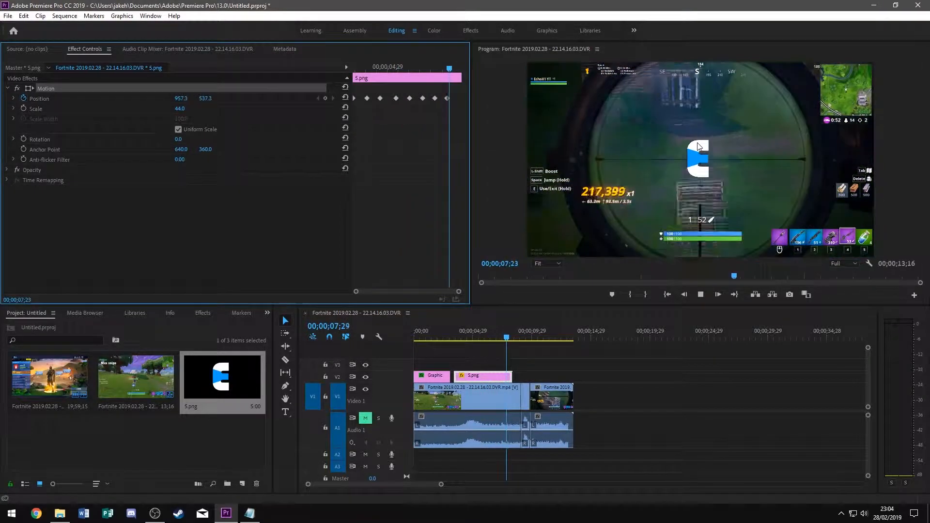
key(space)
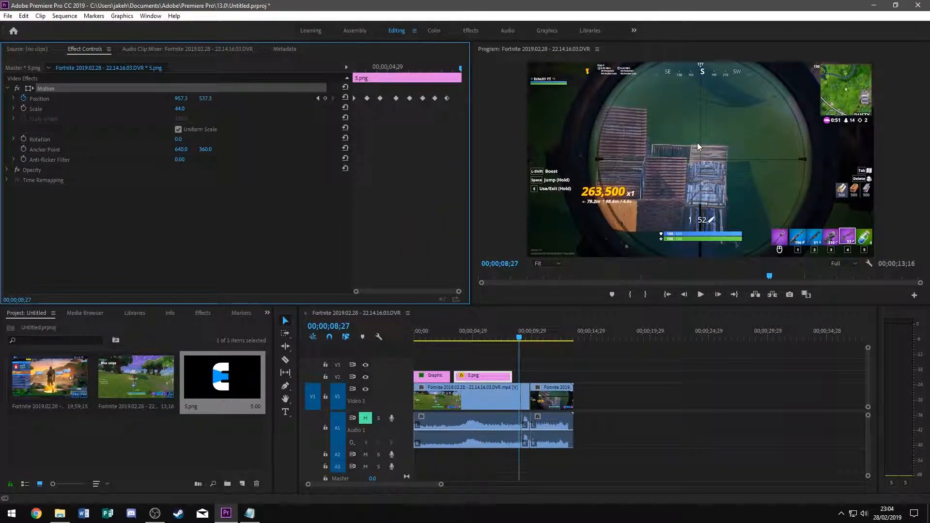
Move the playhead to 00;00;03;14, nudge the first gameplay clip to Position 954.6, 532.0, and deselect it.
click(456, 337)
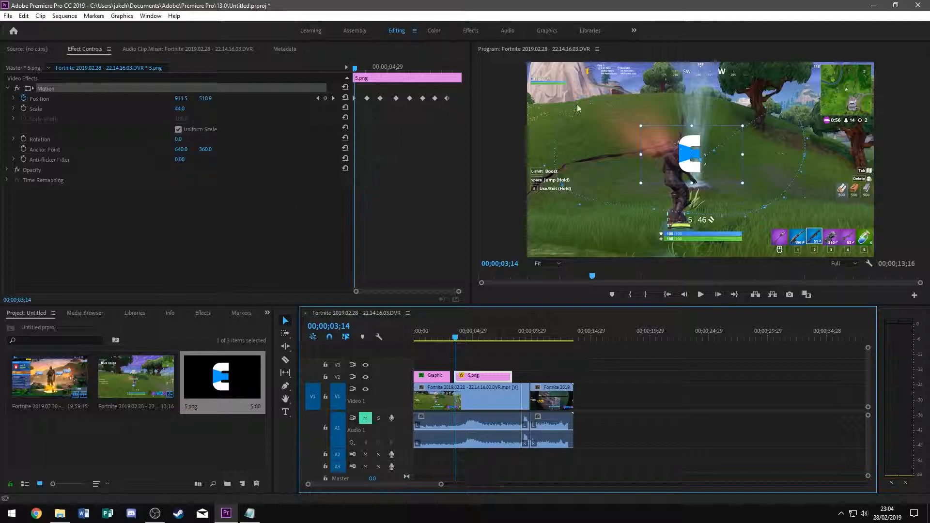
mouse_move(593, 199)
mouse_down()
mouse_move(590, 207)
mouse_move(591, 197)
mouse_up()
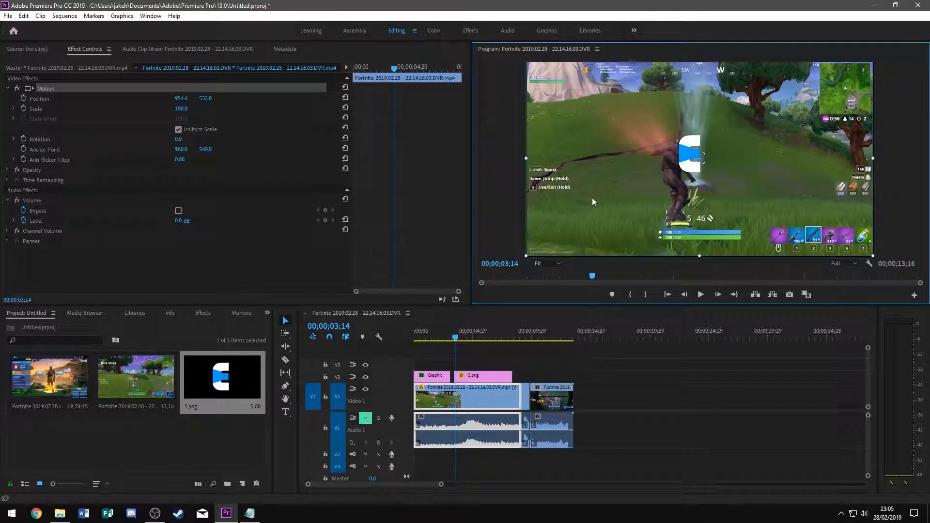
click(611, 368)
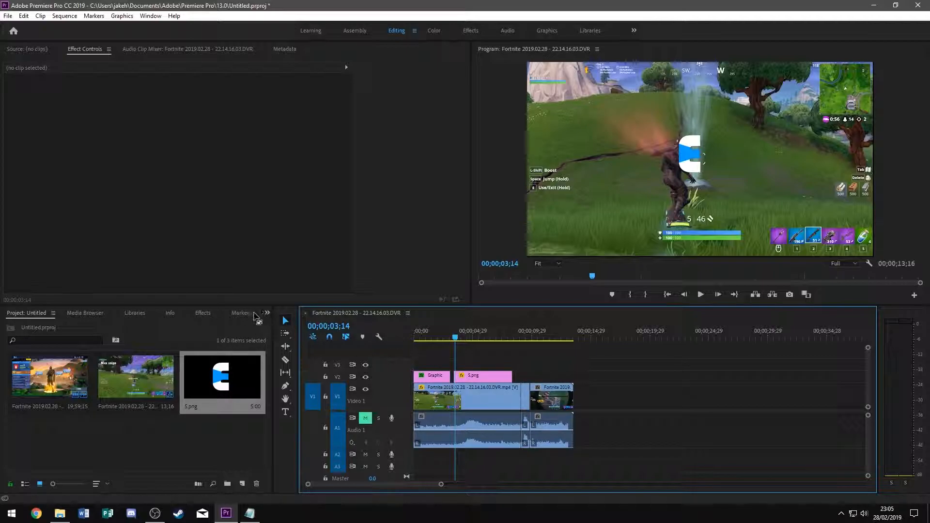
Apply the Cube Spin transition from the 3D Motion video transitions to the end of the first gameplay clip.
click(199, 315)
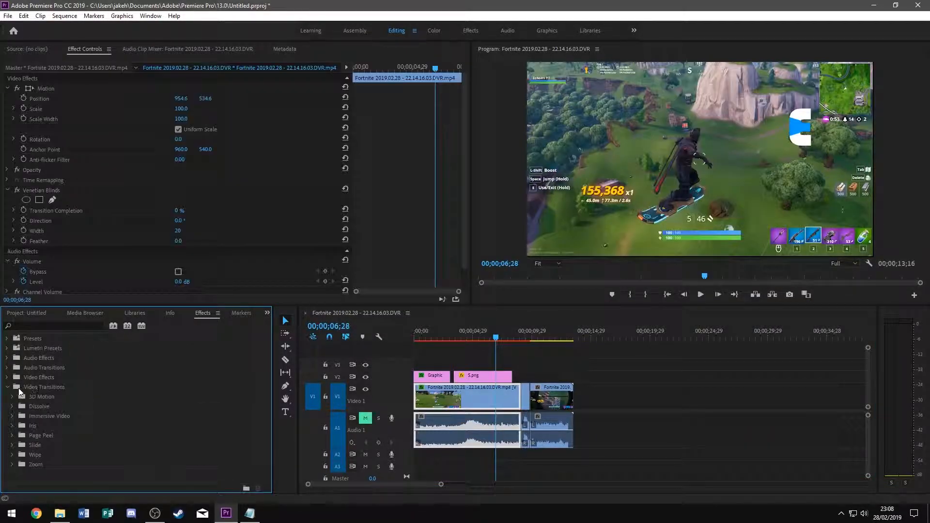
click(6, 387)
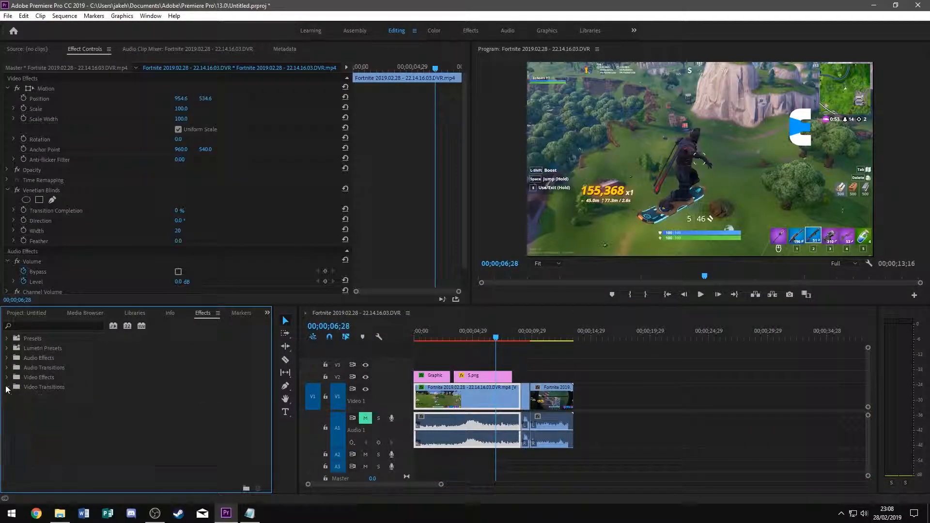
click(9, 387)
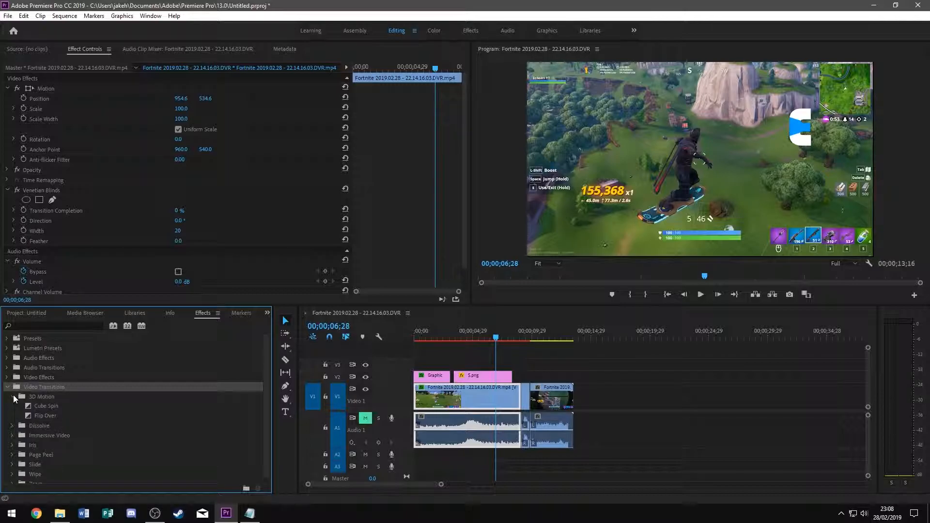
click(12, 397)
drag(52, 406, 519, 397)
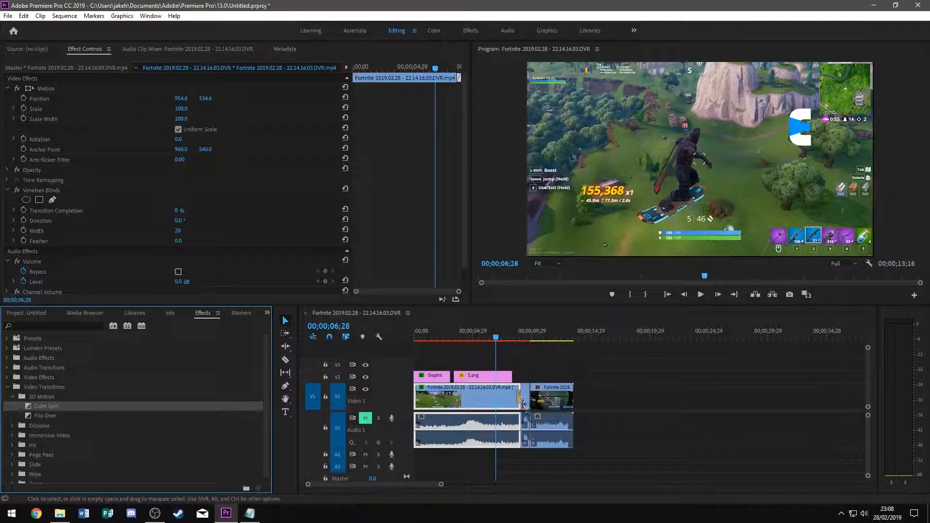
Play back the Cube Spin transition several times, starting shortly before the end of the first gameplay clip.
key(equal)
key(equal)
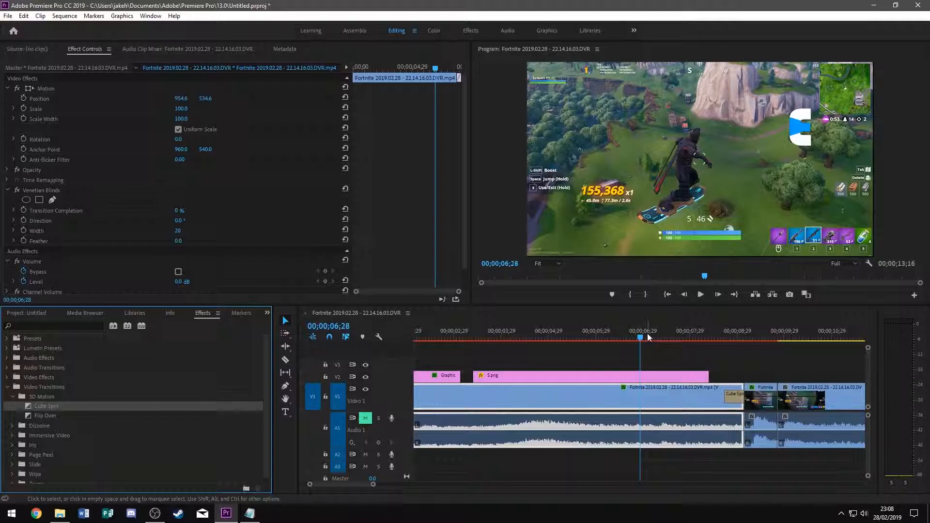
drag(640, 340, 693, 341)
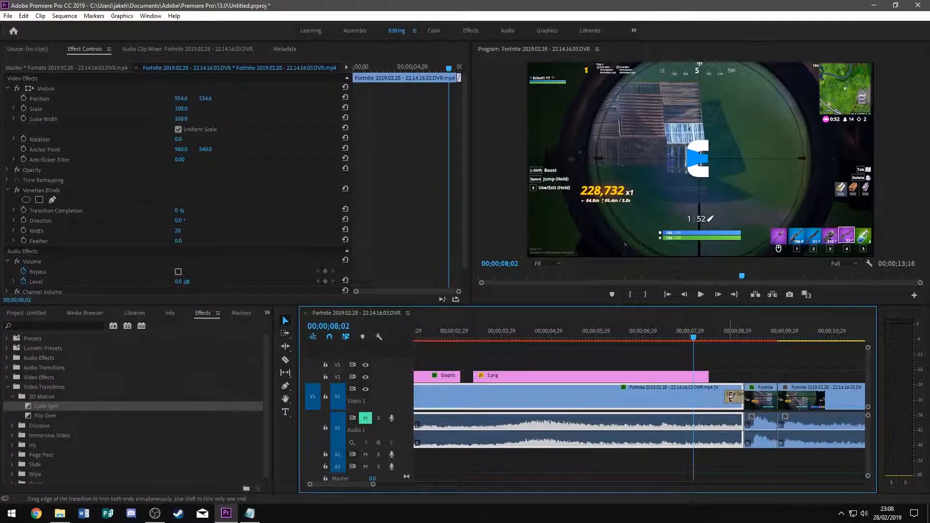
key(space)
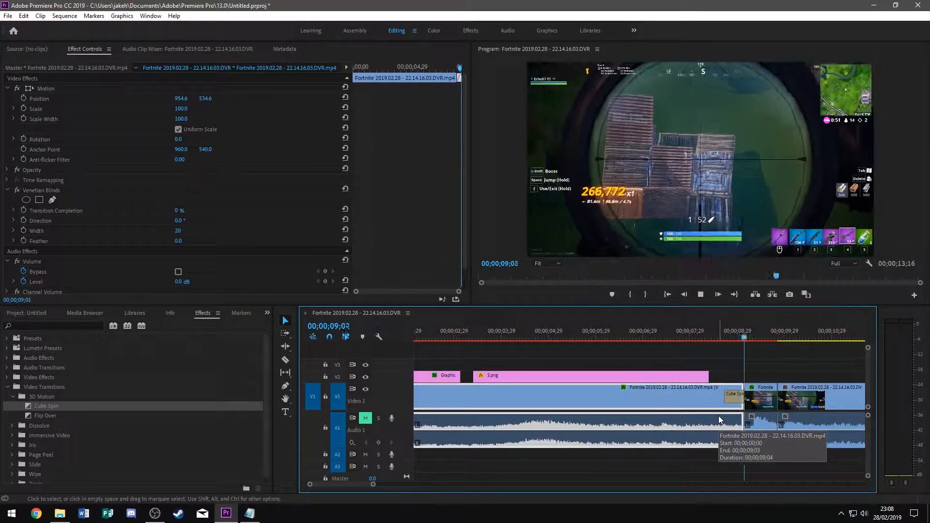
key(space)
drag(768, 338, 709, 339)
key(space)
key(space)
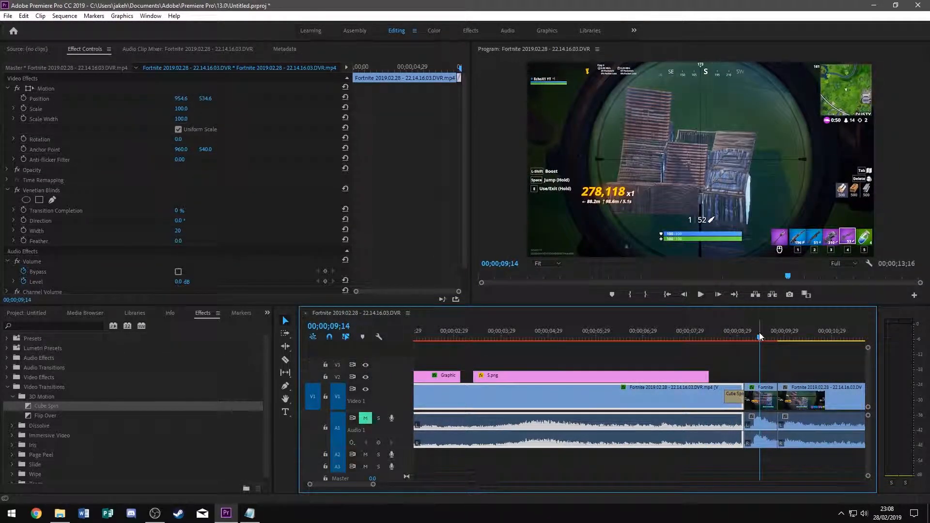
click(712, 338)
key(space)
key(space)
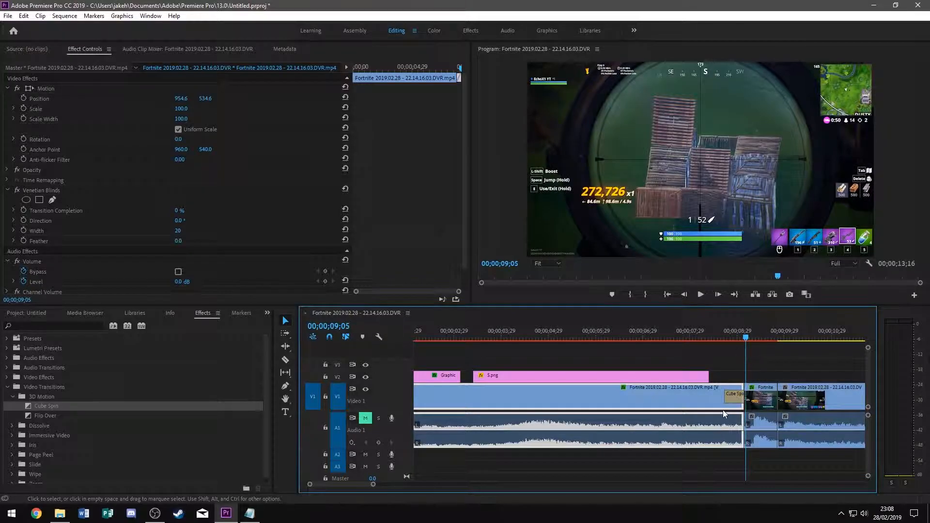
Open the Cube Spin transition's settings and scrub back to 00;00;08;25 to preview the spin.
click(729, 399)
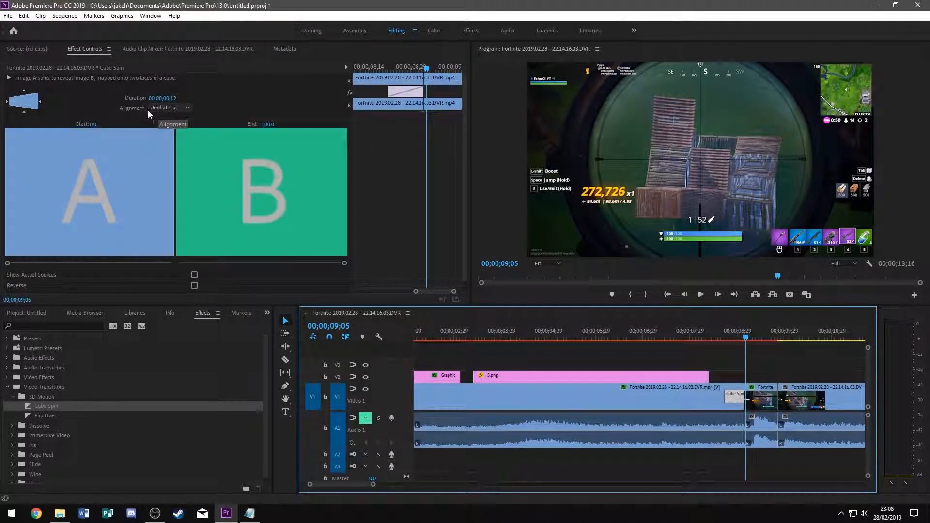
click(112, 156)
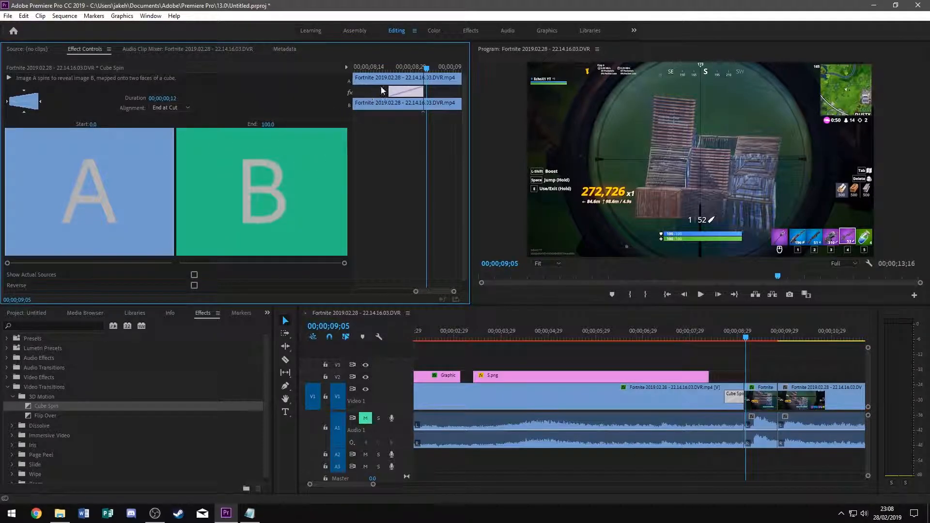
drag(428, 70, 402, 79)
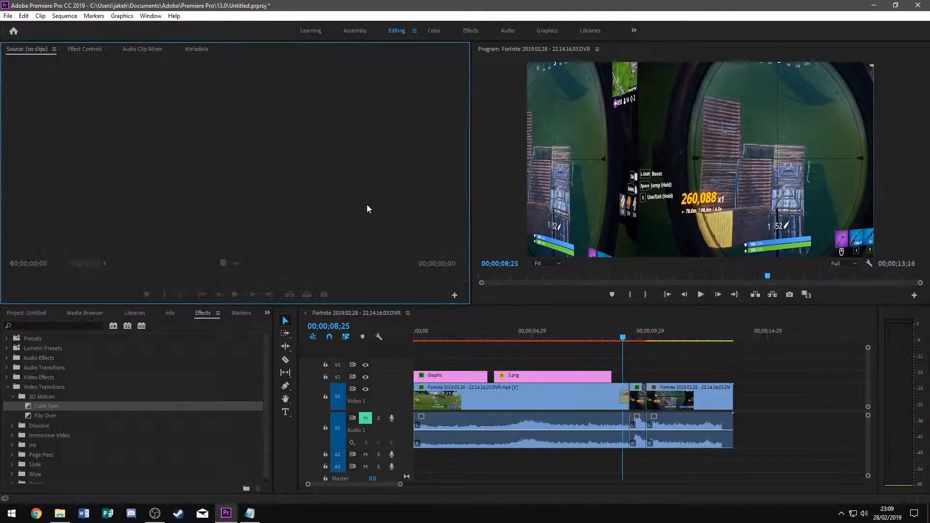
Deselect the transition, show the project media, look at the Color and Effects workspaces, and switch to the Graphics workspace.
click(681, 370)
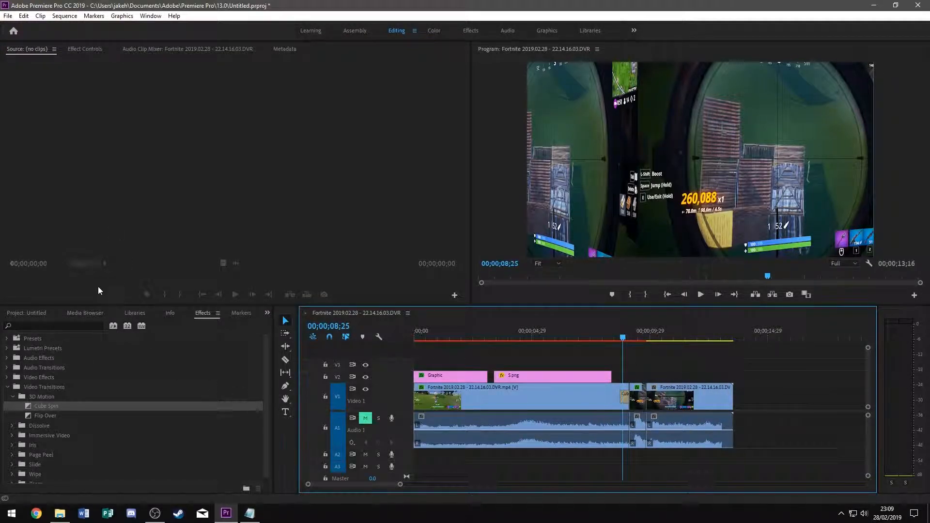
click(31, 312)
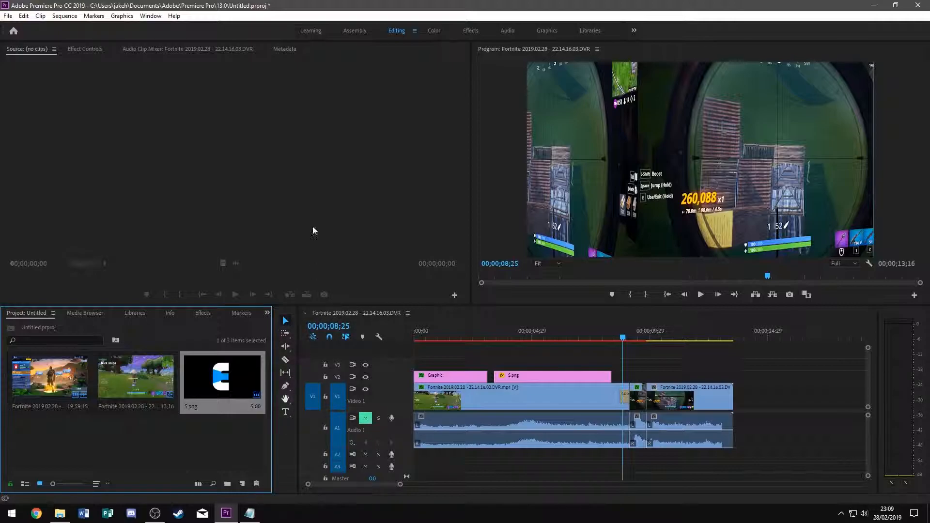
click(435, 34)
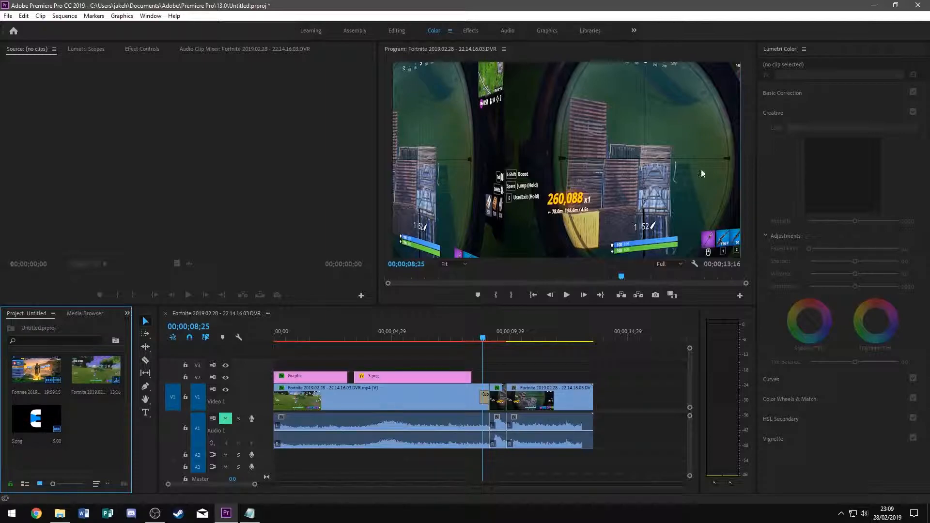
click(471, 31)
click(547, 30)
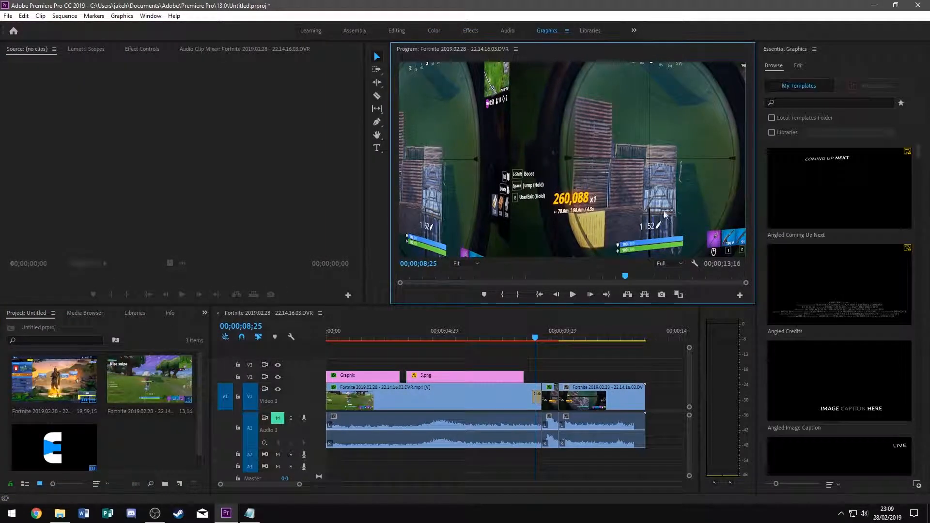
Place the Angled Credits template on V1 over the middle of the gameplay, dismiss font resolution, and preview it at 00;00;05;11.
drag(839, 286, 444, 401)
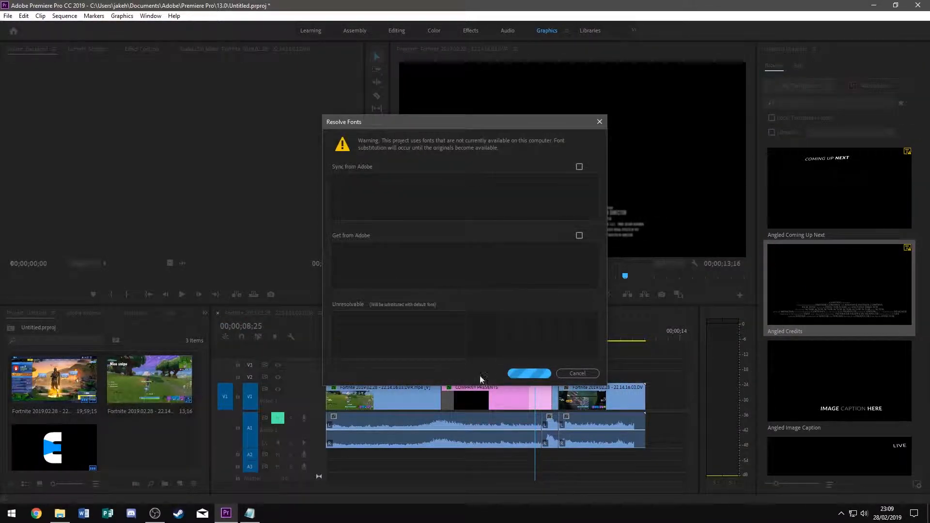
click(563, 373)
click(517, 339)
drag(518, 340, 452, 342)
scroll(540, 390, down, 3)
scroll(540, 391, up, 3)
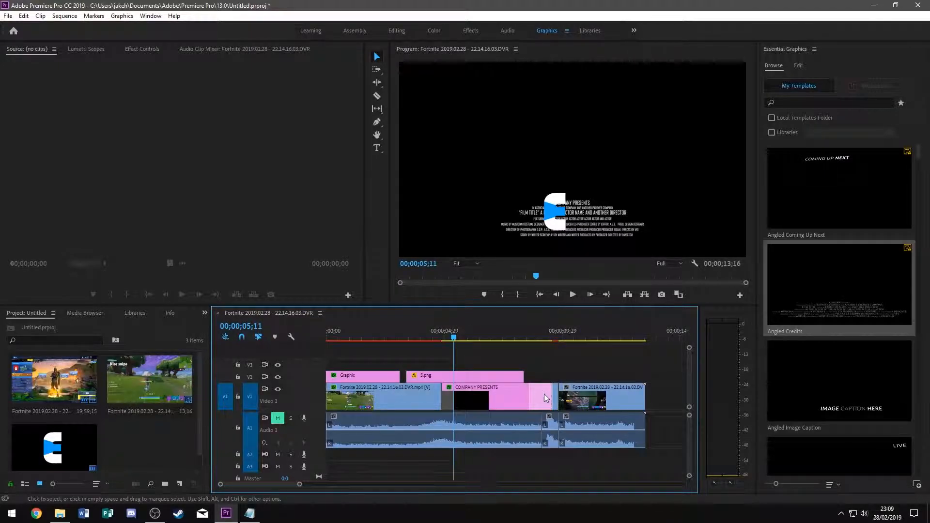
Return to the Editing workspace and move the playhead toward the start of the sequence.
click(400, 30)
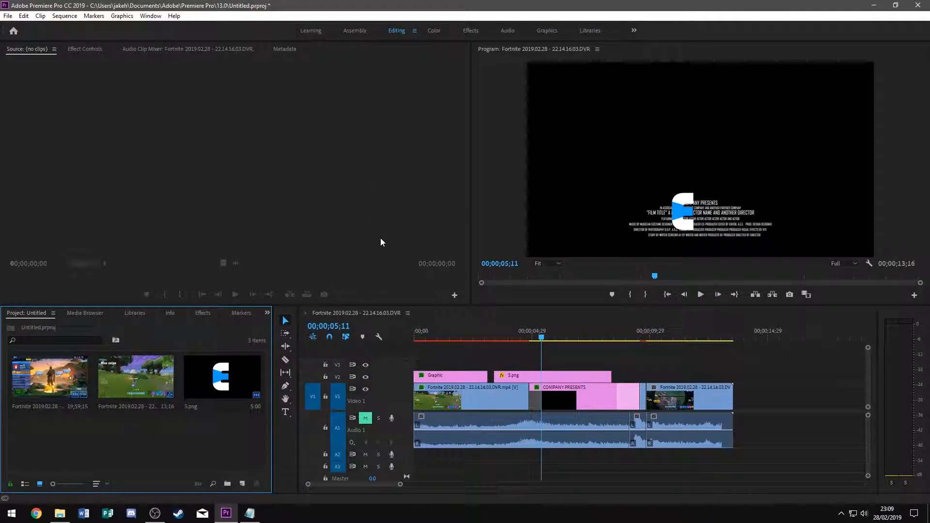
drag(542, 338, 413, 338)
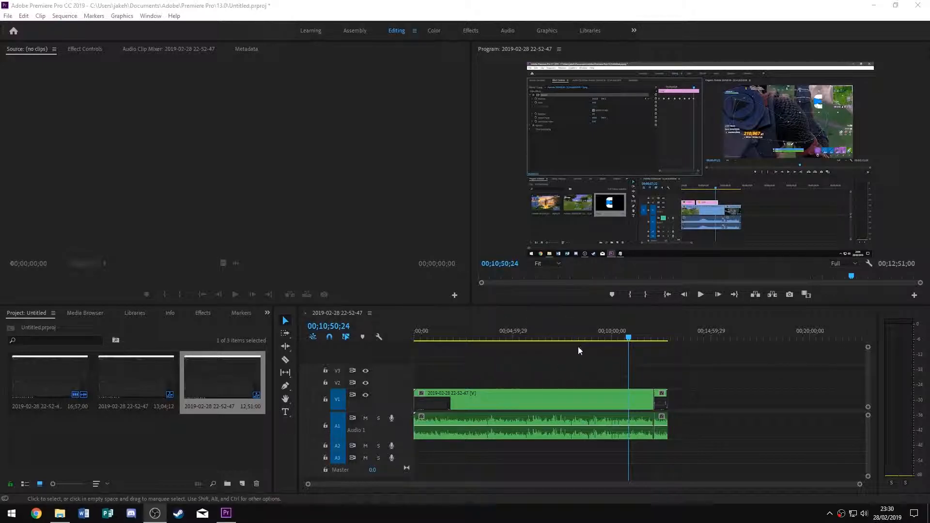
click(597, 359)
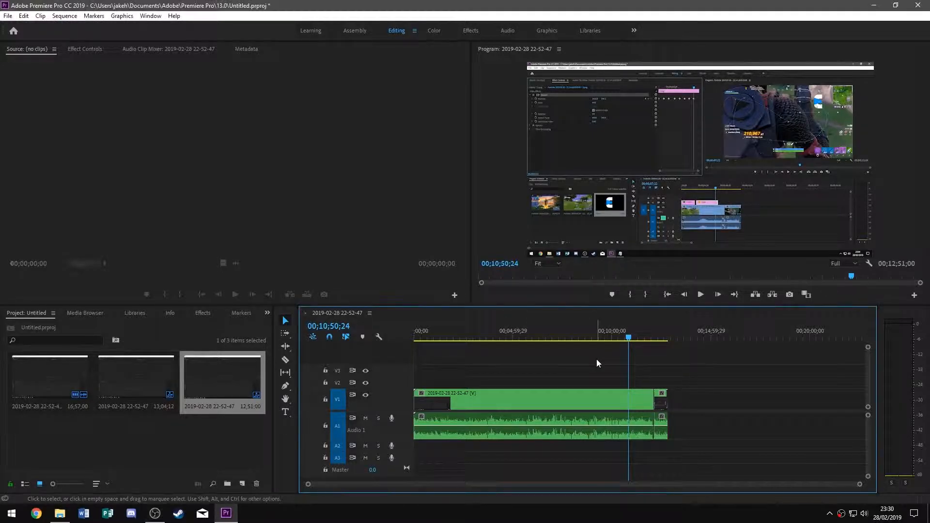
click(515, 389)
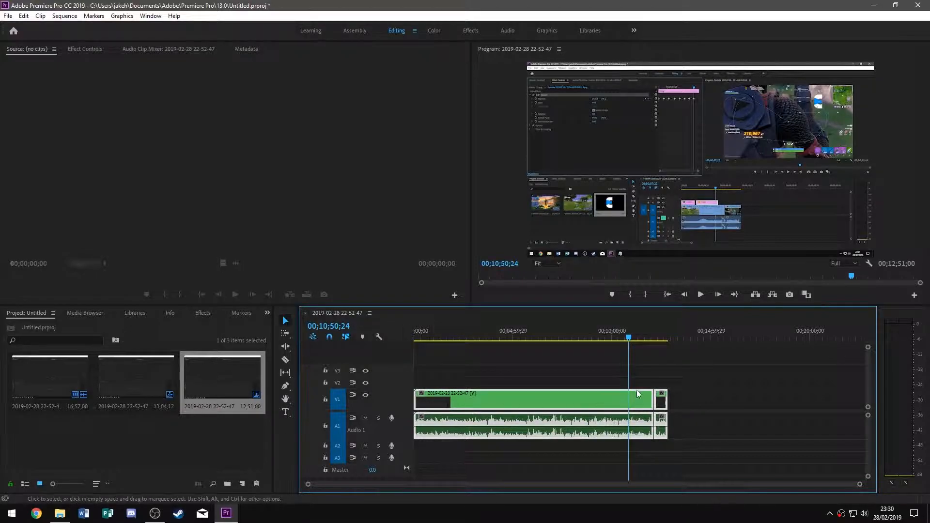
click(8, 16)
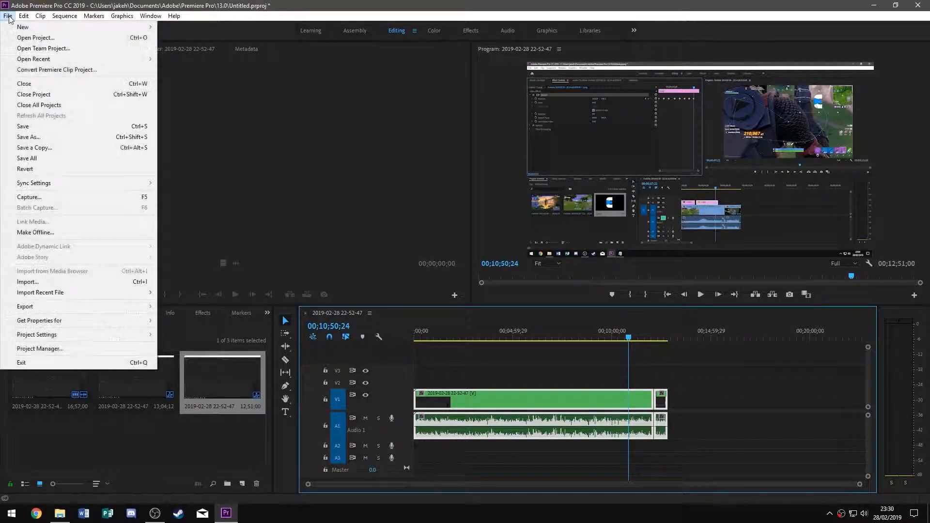
mouse_move(119, 307)
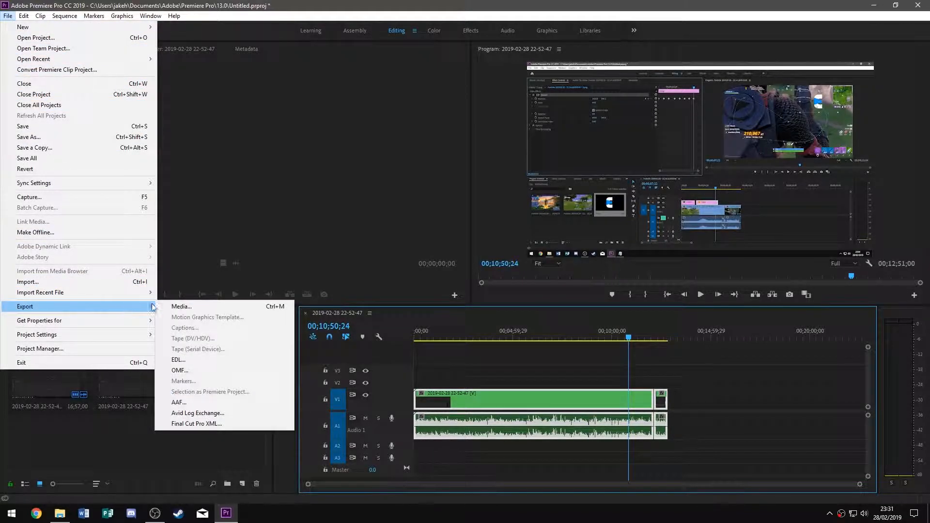
click(178, 308)
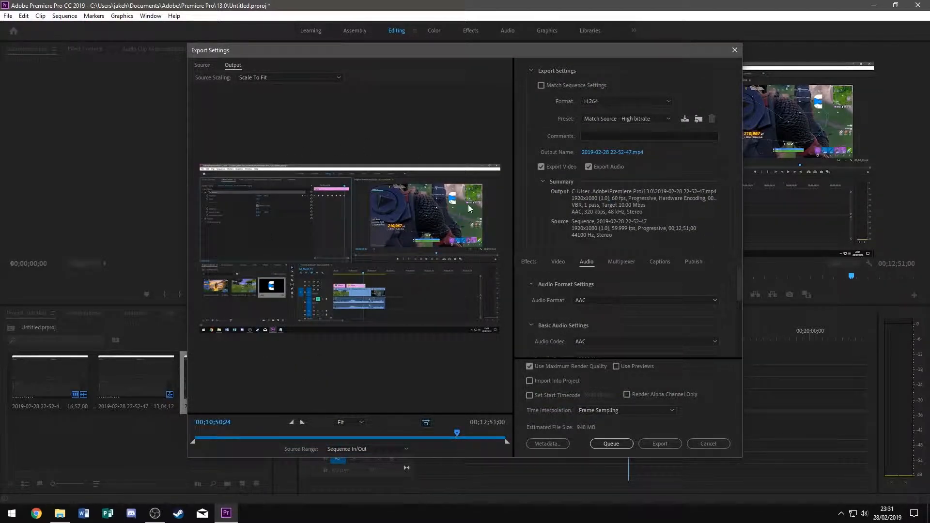
Review the available export formats and presets, keeping H.264 and Match Source - High bitrate.
click(596, 102)
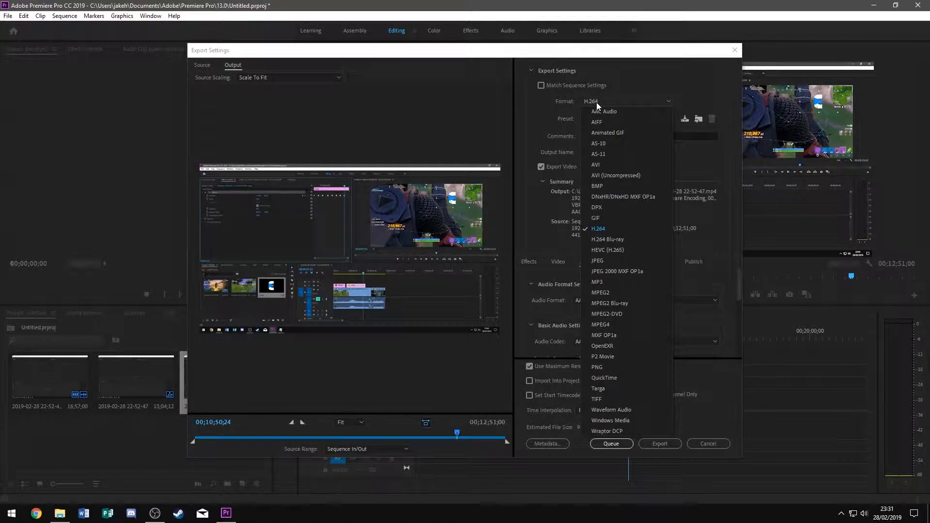
click(597, 102)
click(597, 103)
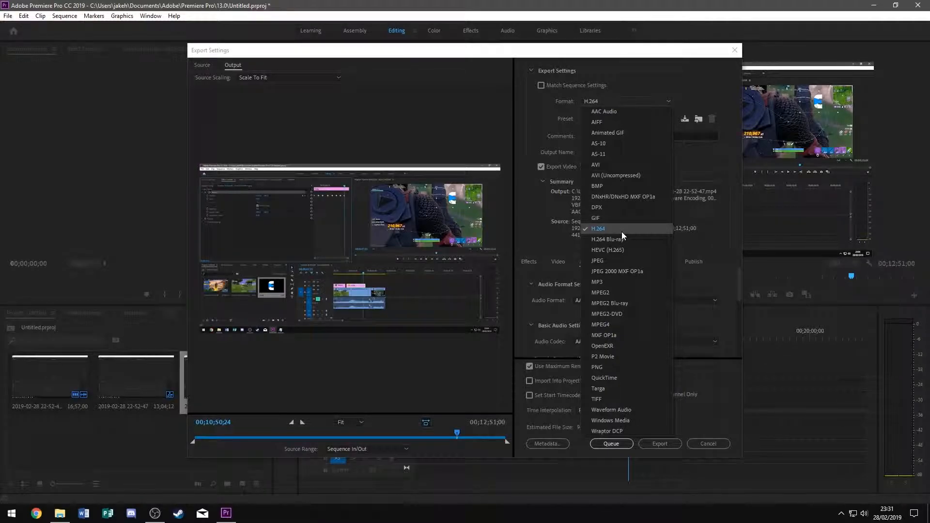
click(685, 157)
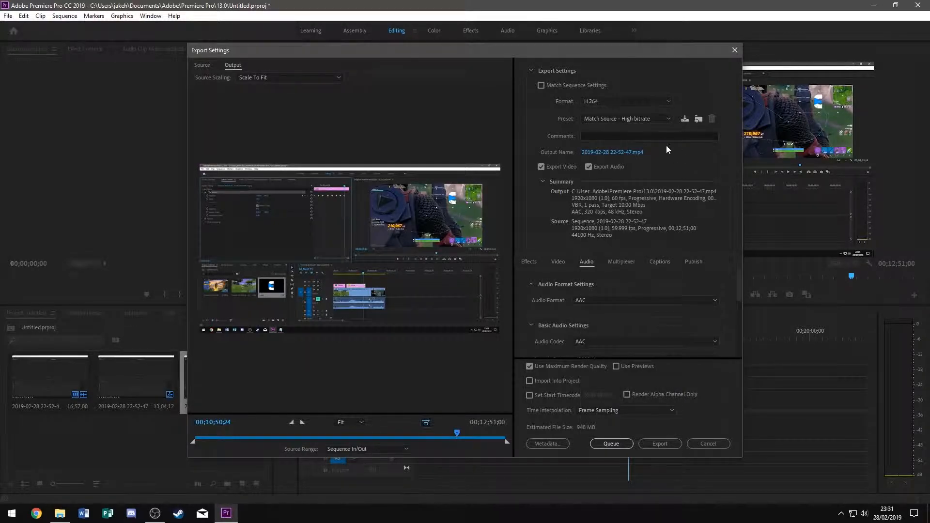
click(623, 118)
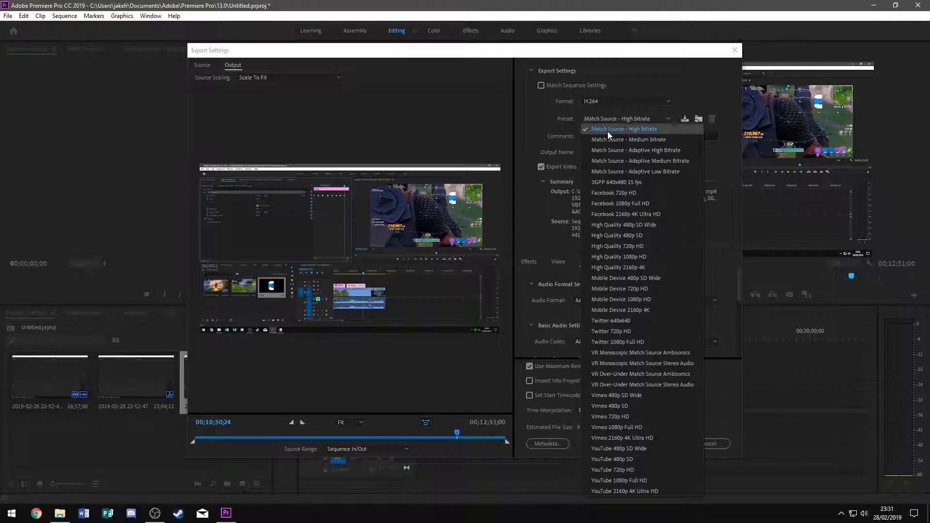
click(536, 115)
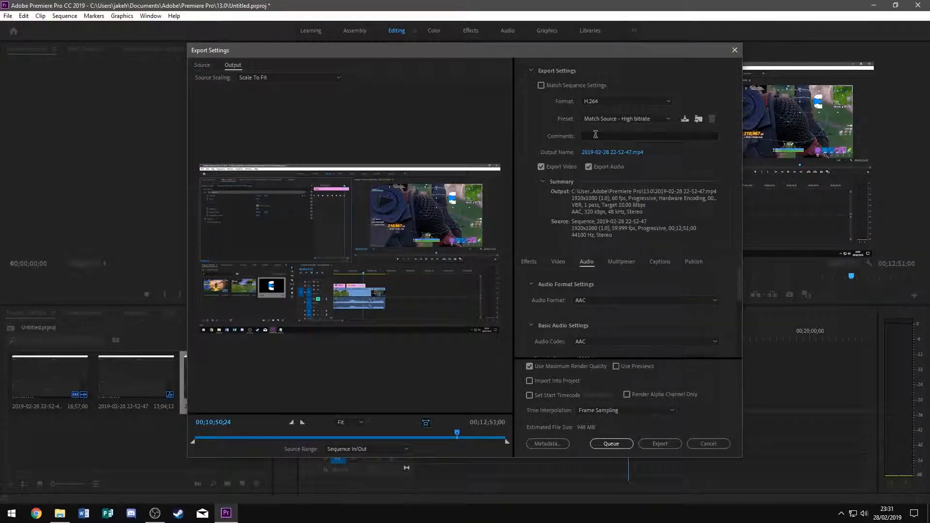
Set the export to save in the YT folder under the file name bhjjuy.
click(599, 152)
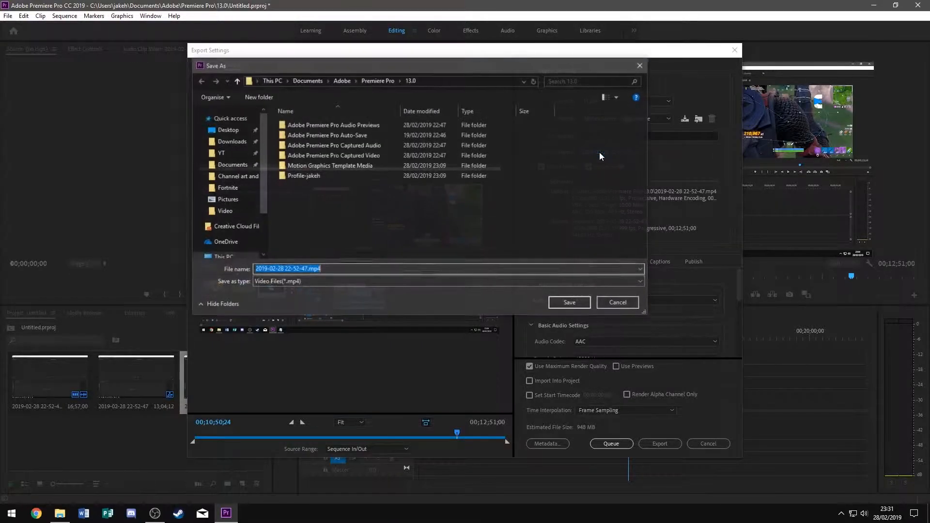
click(221, 134)
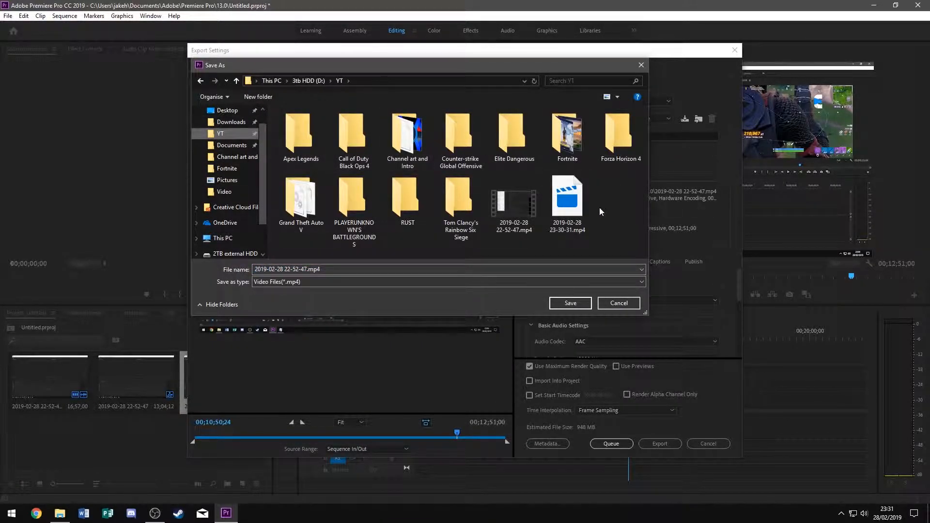
click(442, 267)
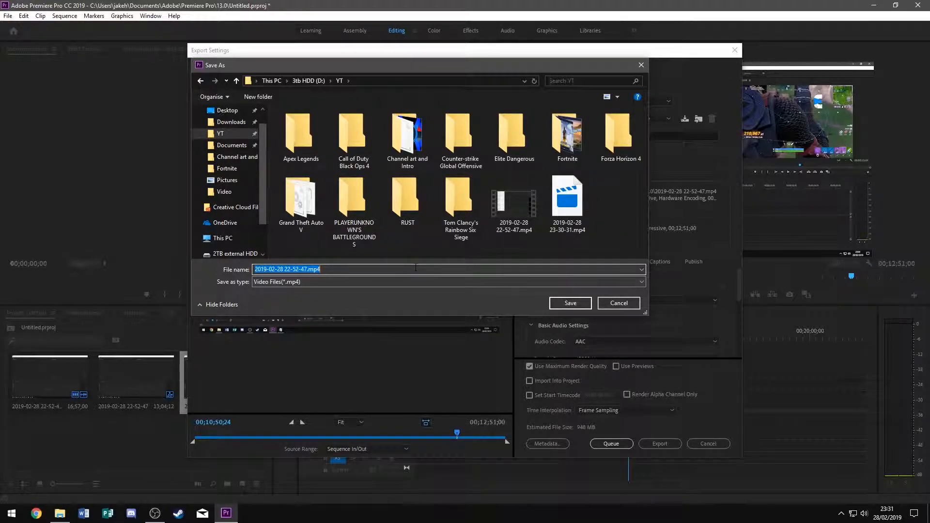
text(bhjjuy)
key(Return)
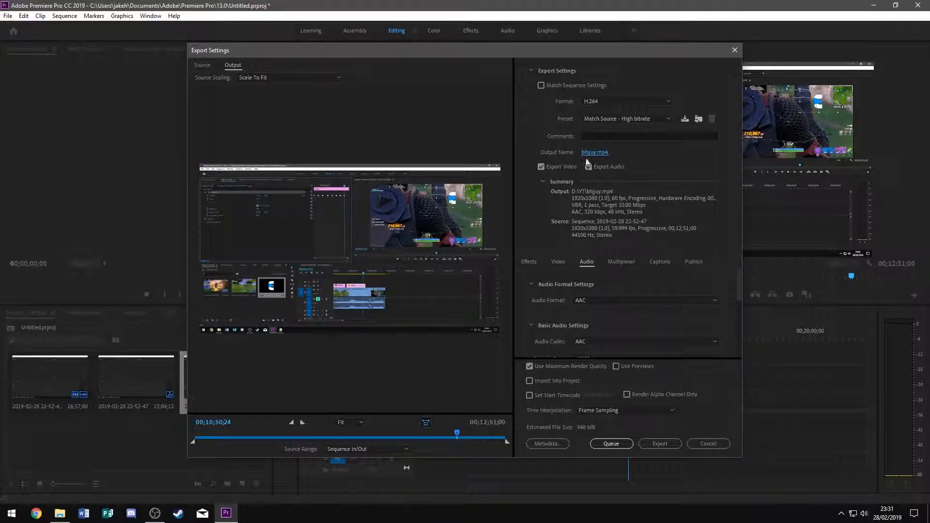
Toggle the video and audio export options off and back on, and show the export's Effects settings.
click(556, 169)
click(555, 169)
click(608, 165)
click(606, 167)
click(537, 261)
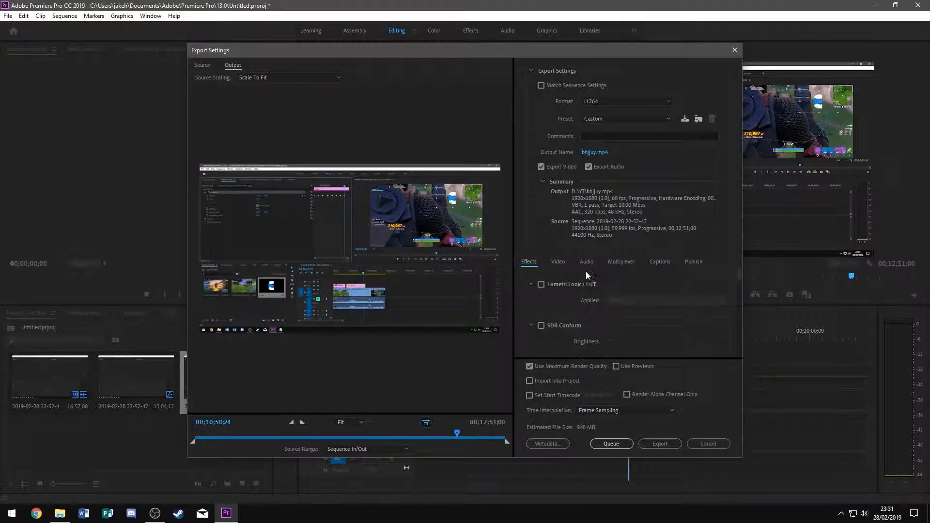
Show the export's Video settings and toggle matching the frame size to the source off and back on.
click(558, 262)
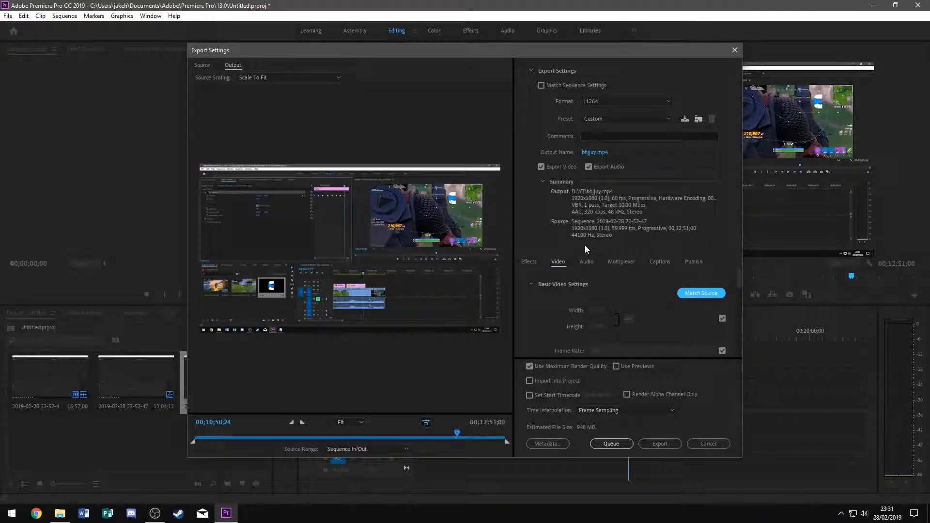
scroll(619, 322, down, 1)
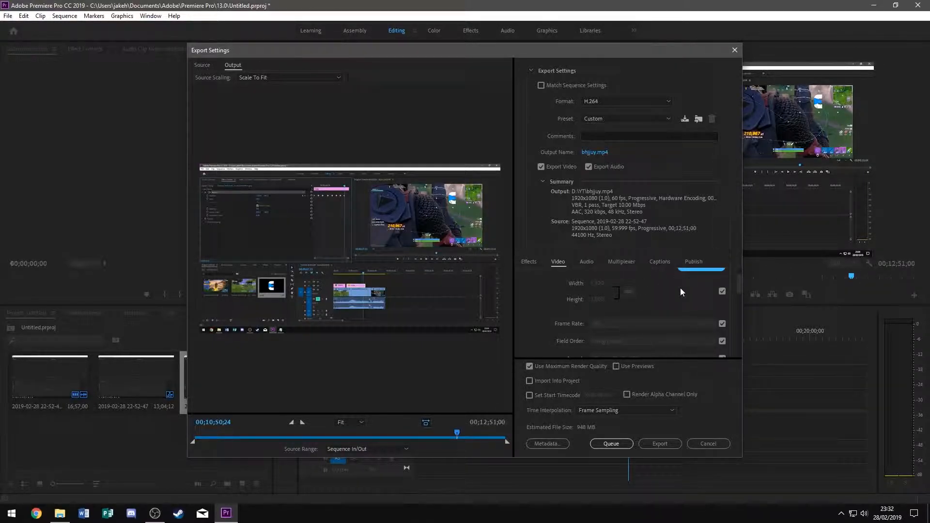
scroll(680, 290, up, 1)
click(722, 318)
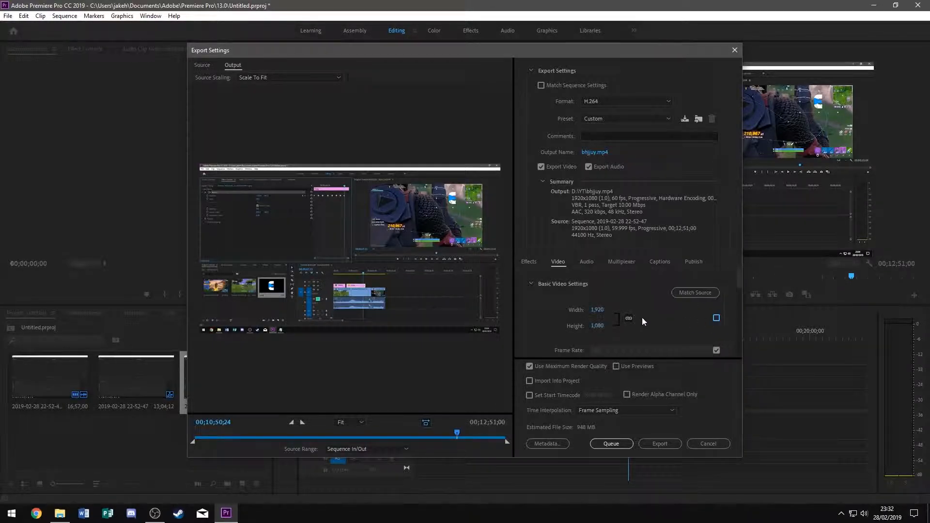
click(717, 318)
Examine the frame rate, field order, aspect, encoding, advanced and VR options in the export's Video settings.
scroll(685, 308, down, 3)
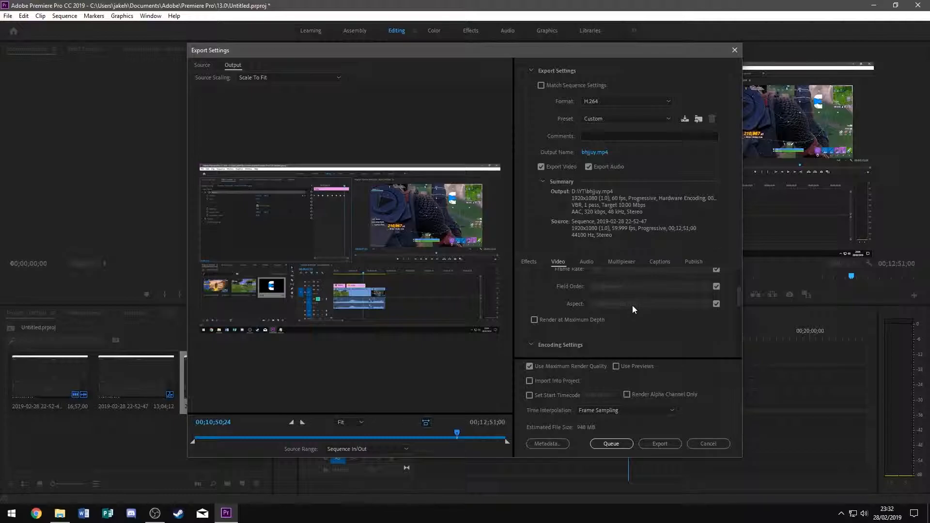
scroll(615, 306, up, 1)
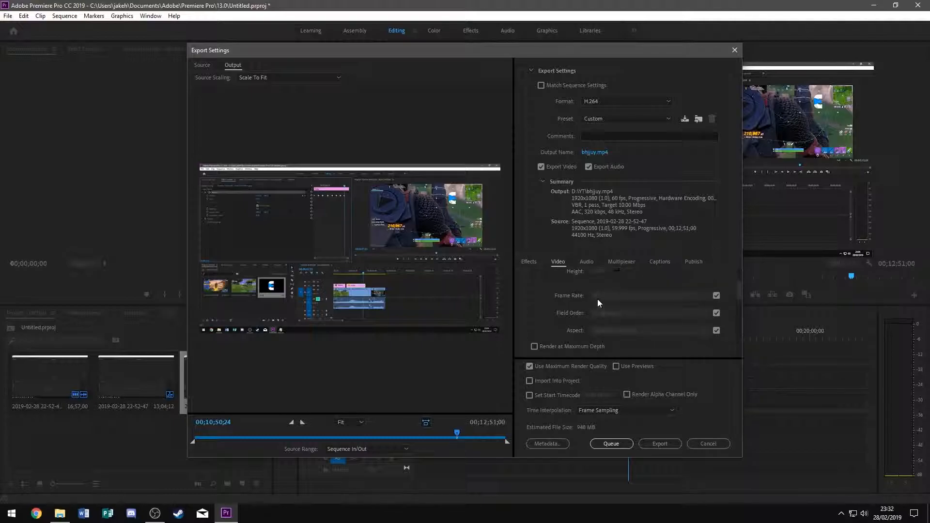
scroll(626, 331, down, 2)
scroll(626, 331, down, 4)
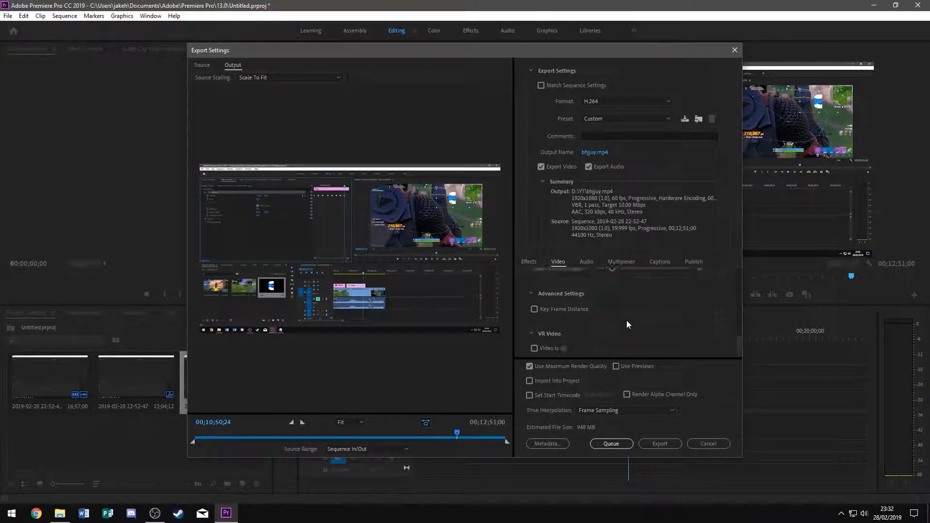
Review the export's Audio settings, including the sample rate choices and bitrate, keeping the sample rate at 48000 Hz.
click(586, 262)
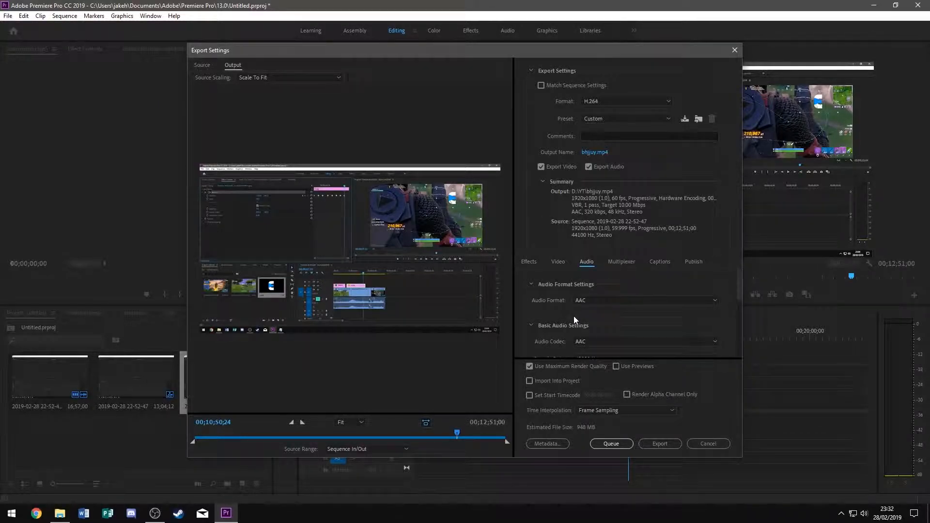
scroll(574, 316, down, 3)
scroll(555, 297, up, 1)
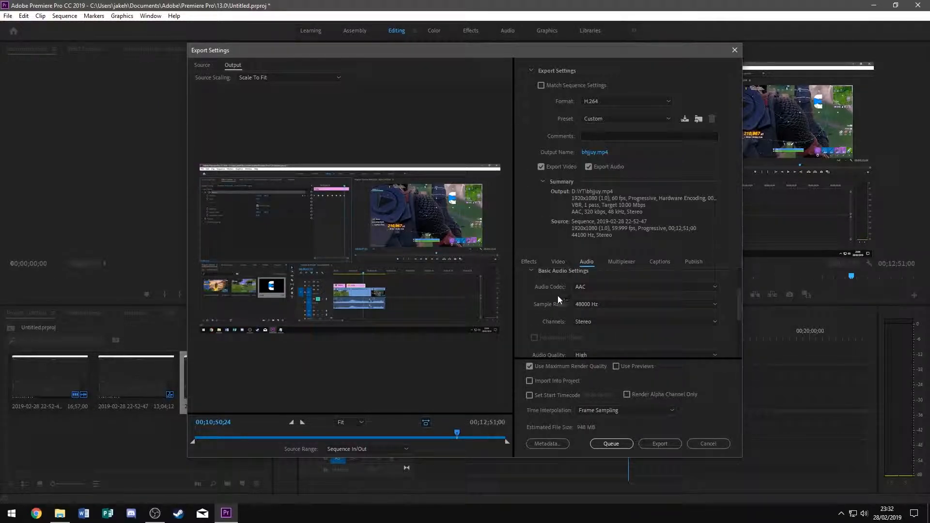
click(603, 301)
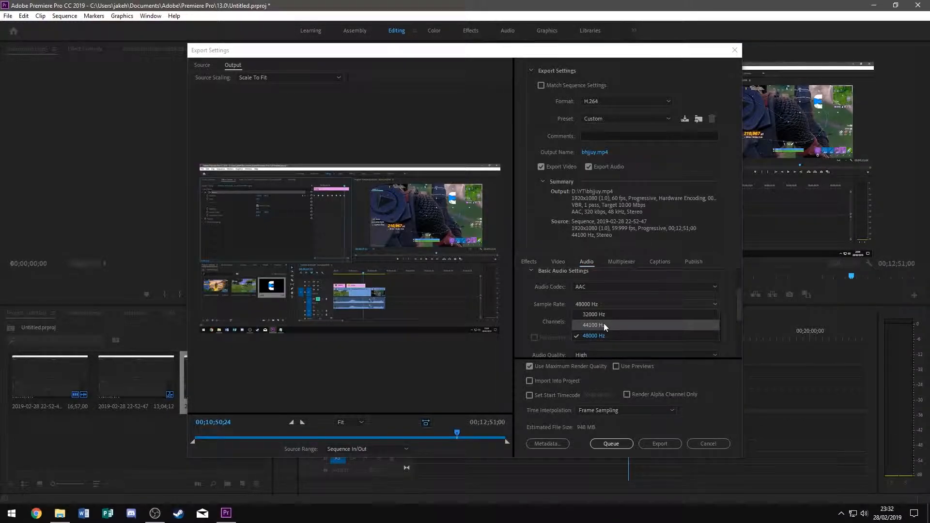
click(592, 303)
scroll(592, 303, down, 1)
scroll(602, 293, up, 2)
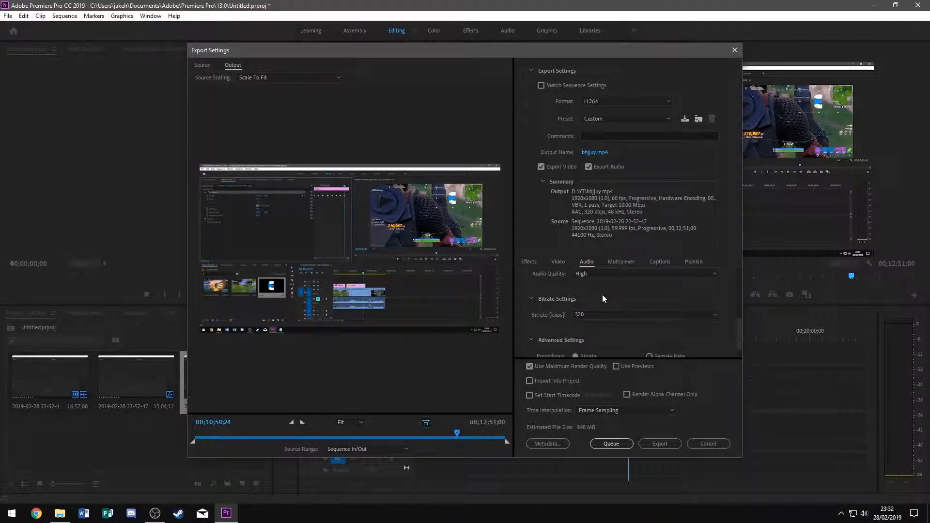
Look through the export's Multiplexer and Captions settings and return to the basic Video settings.
click(622, 262)
click(655, 263)
click(558, 262)
scroll(584, 320, up, 5)
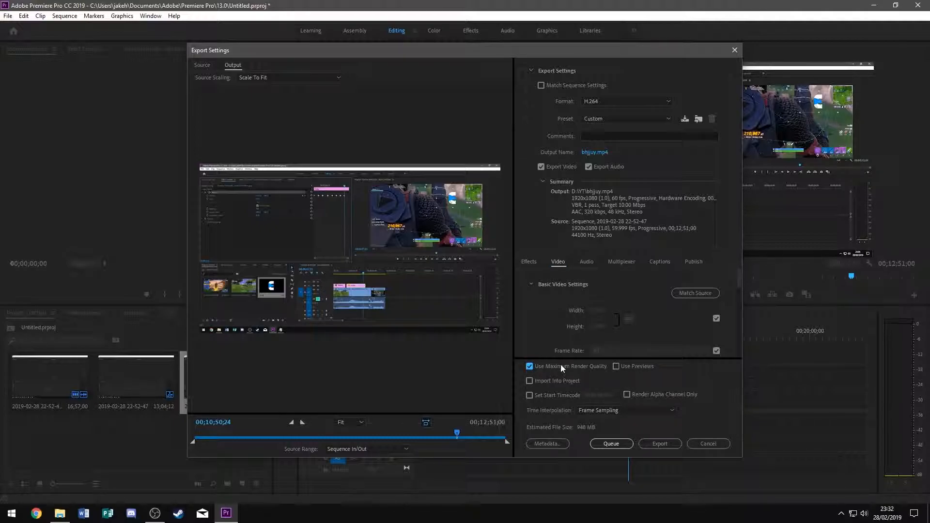
Start exporting the sequence as bhjjuy.mp4, cancel the encoding and close the export settings.
click(640, 362)
click(659, 444)
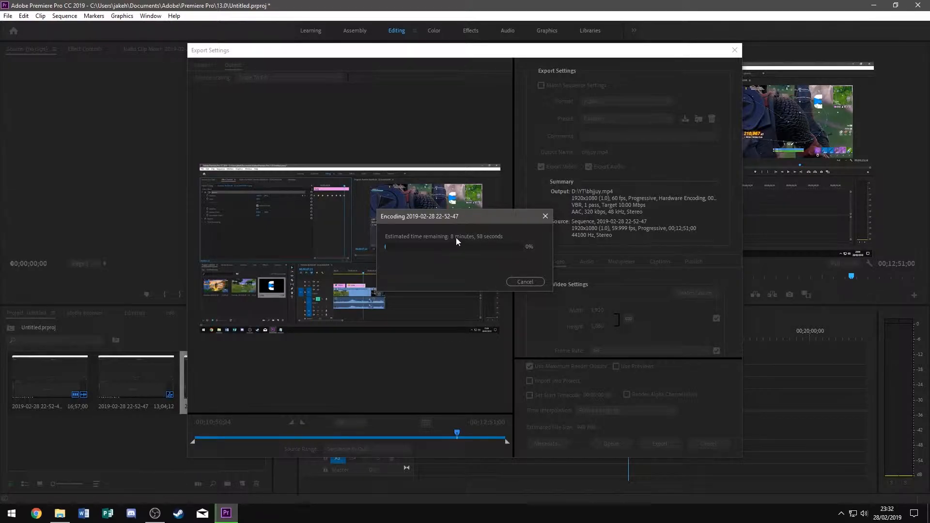
click(525, 282)
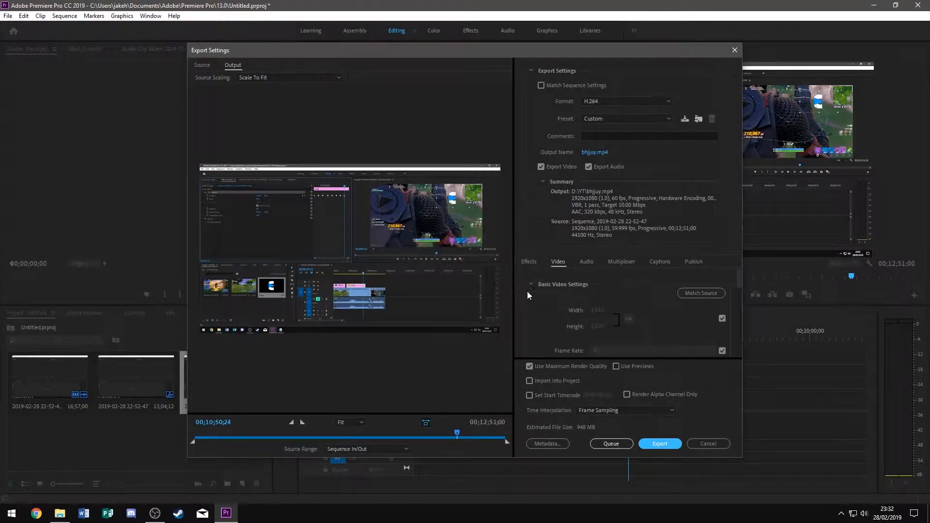
click(714, 442)
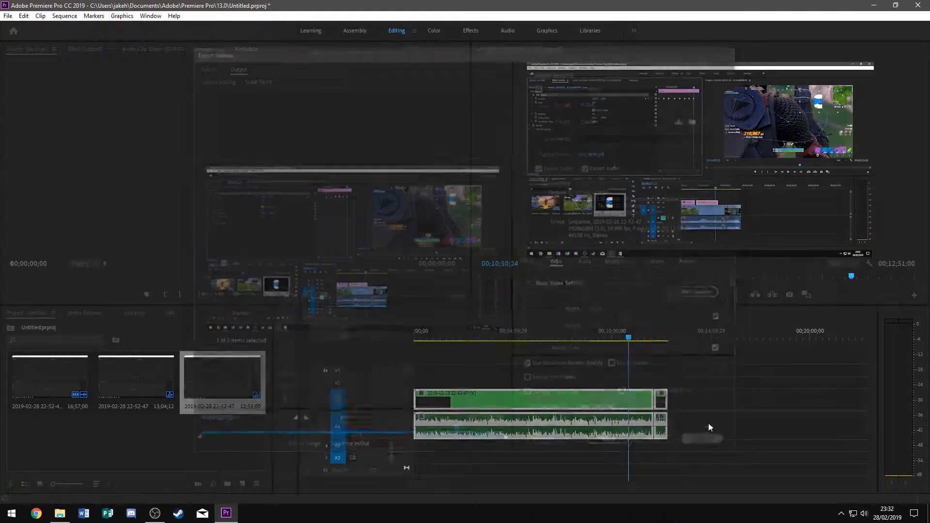